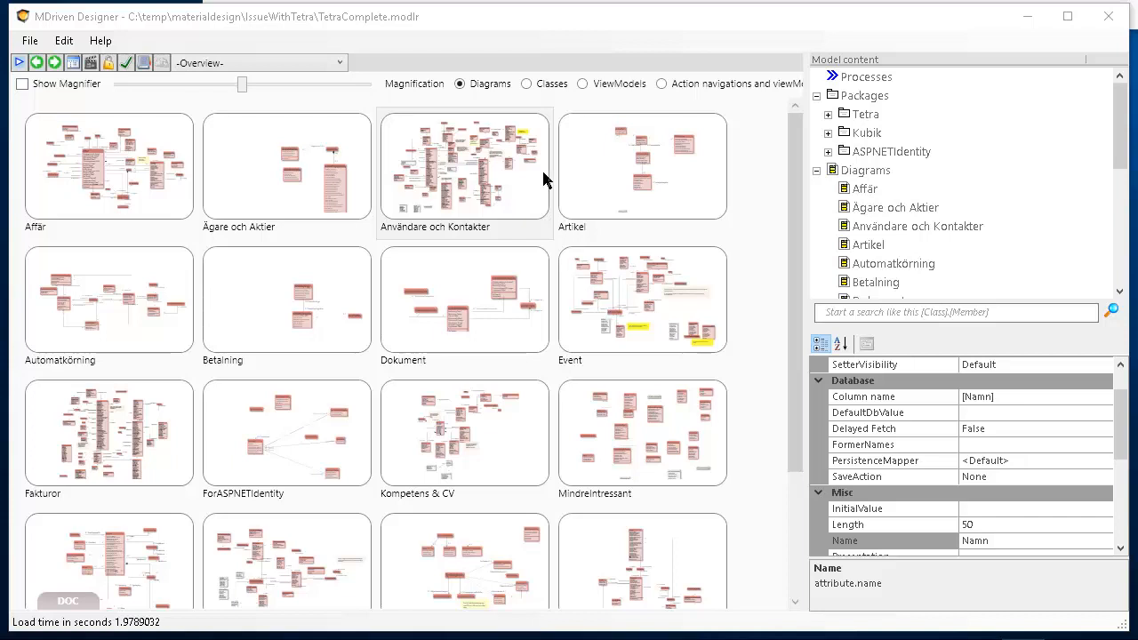
# Browse the overview of the view models and return to the overview of the diagrams.
pyautogui.click(608, 83)
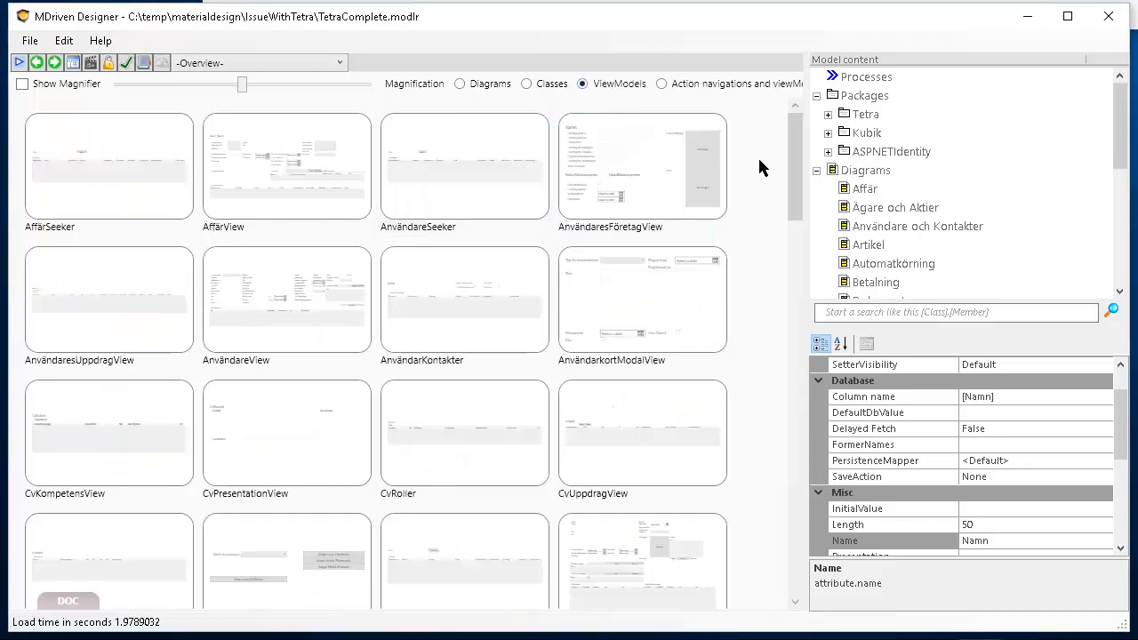
pyautogui.moveTo(792, 141); pyautogui.dragTo(566, 107)
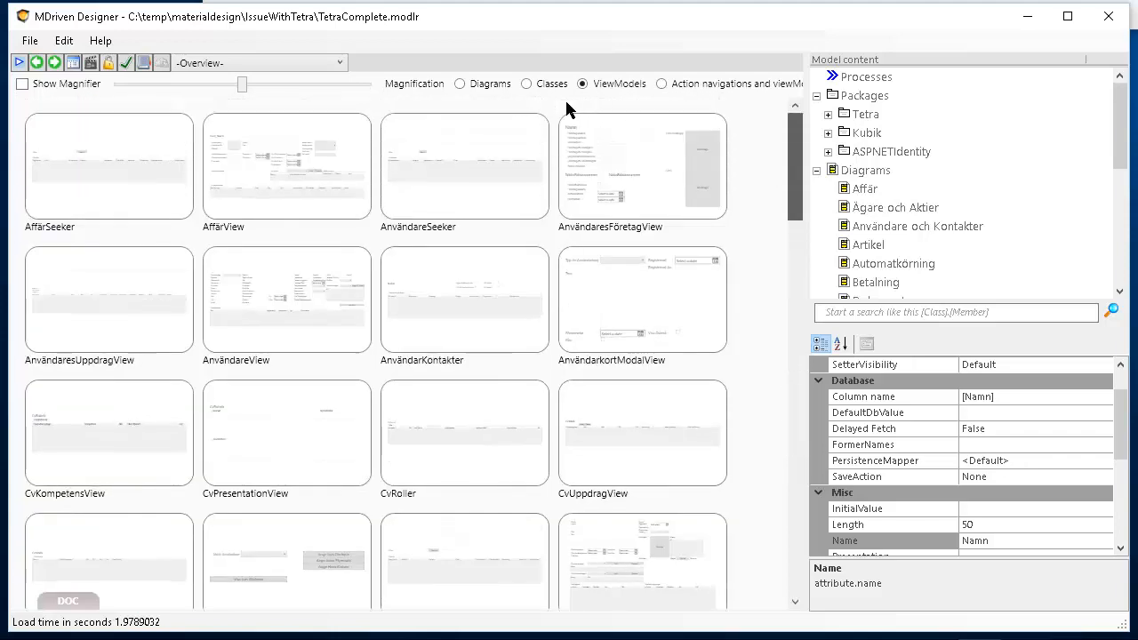
pyautogui.click(485, 87)
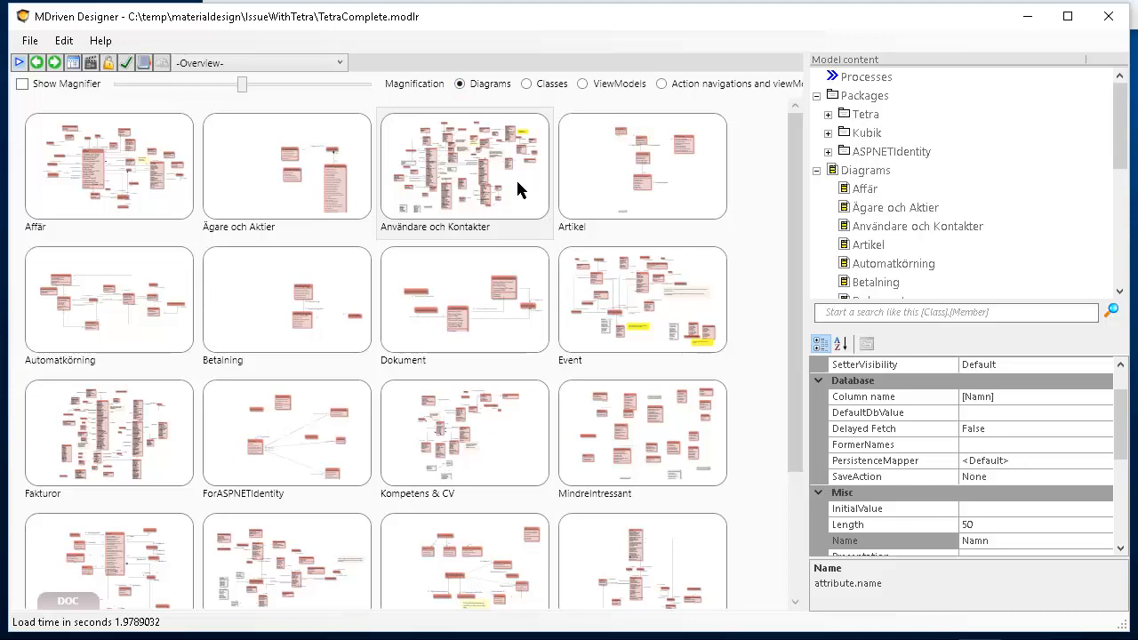
# Open the Användare och Kontakter diagram at the Användare class.
pyautogui.doubleClick(517, 182)
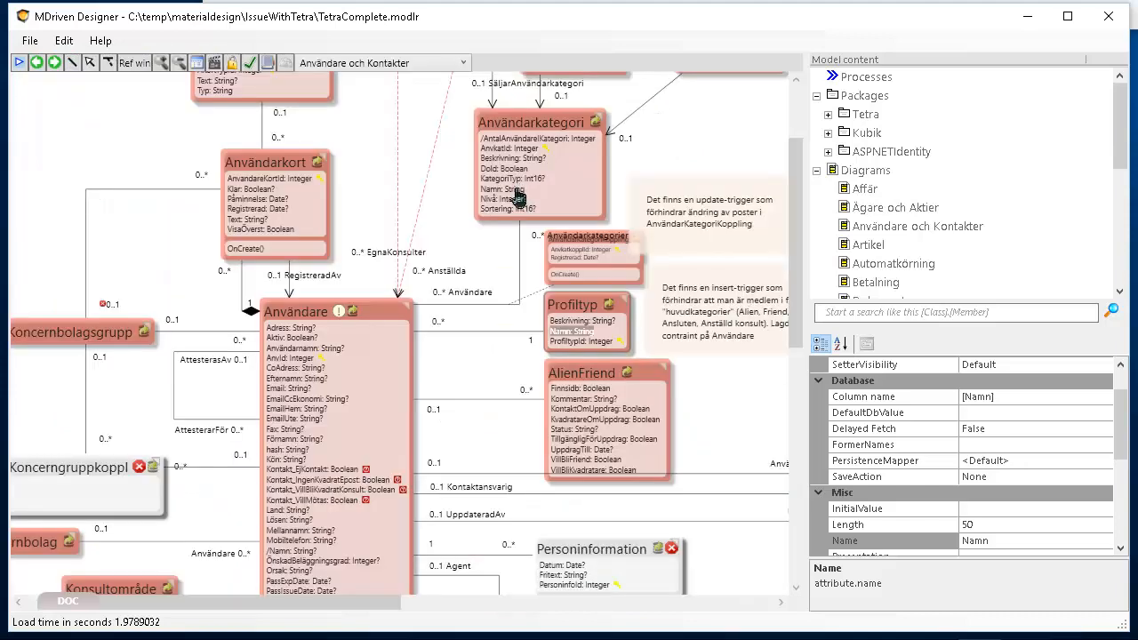
pyautogui.scroll(-2, 793, 238)
pyautogui.scroll(-5, 791, 236)
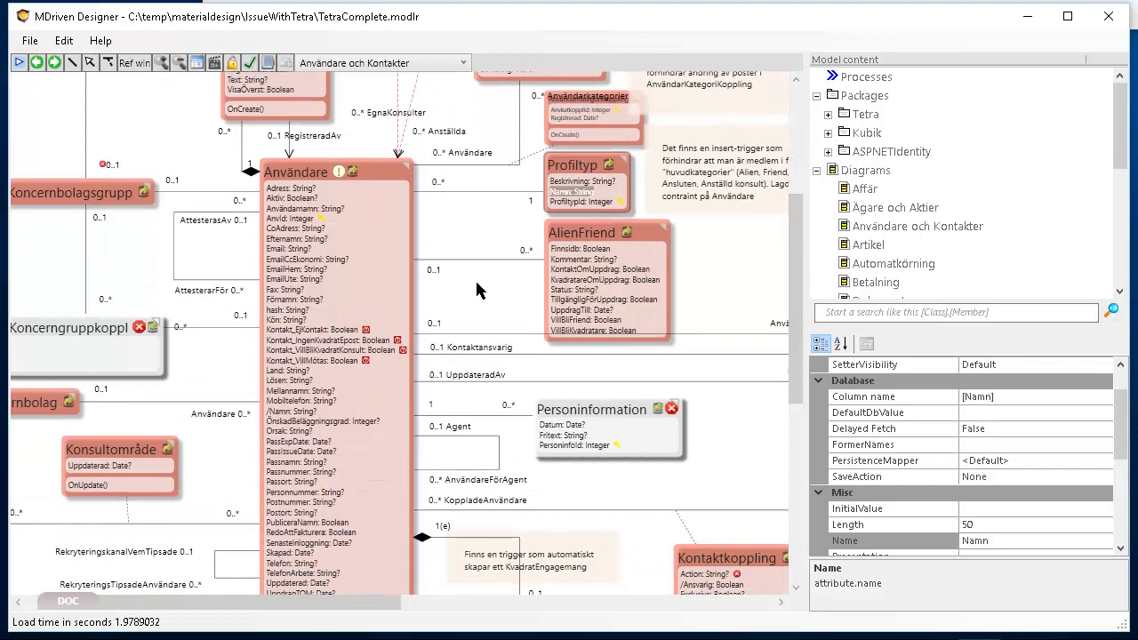
# Look up the cross references of the Användarnamn and Efternamn attributes in the Användare class.
pyautogui.rightClick(291, 213)
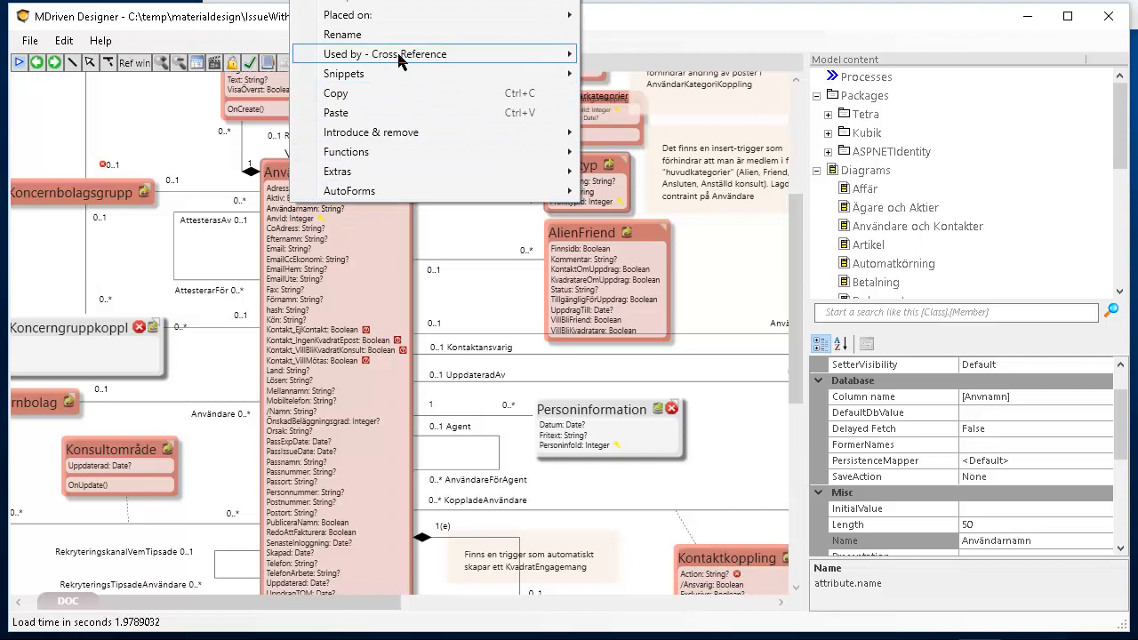
pyautogui.moveTo(409, 59)
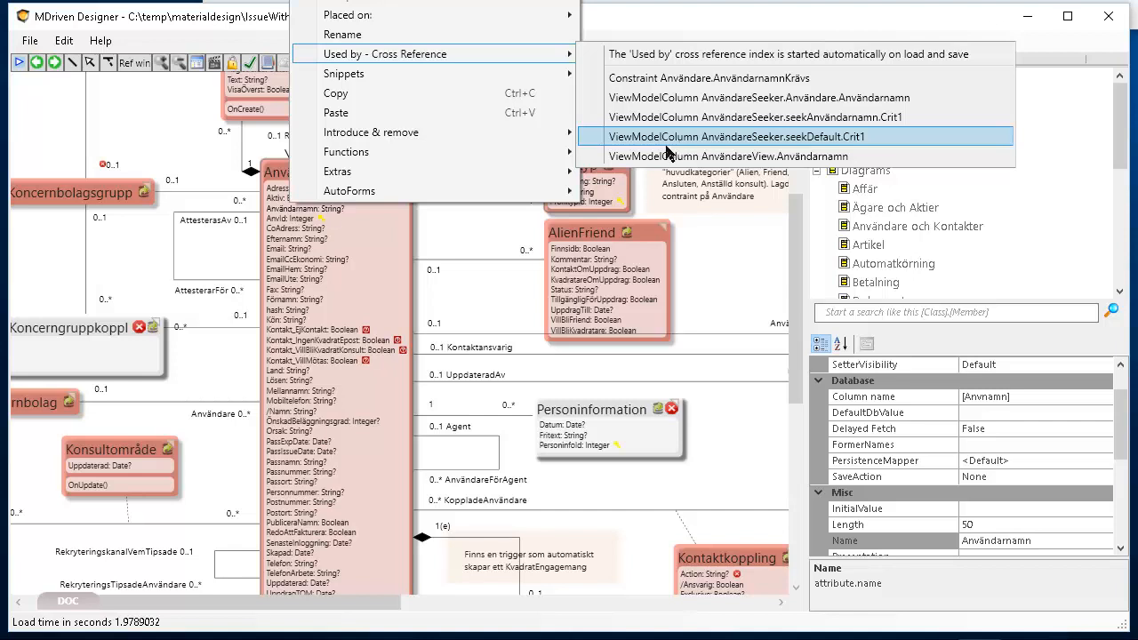
pyautogui.click(284, 240)
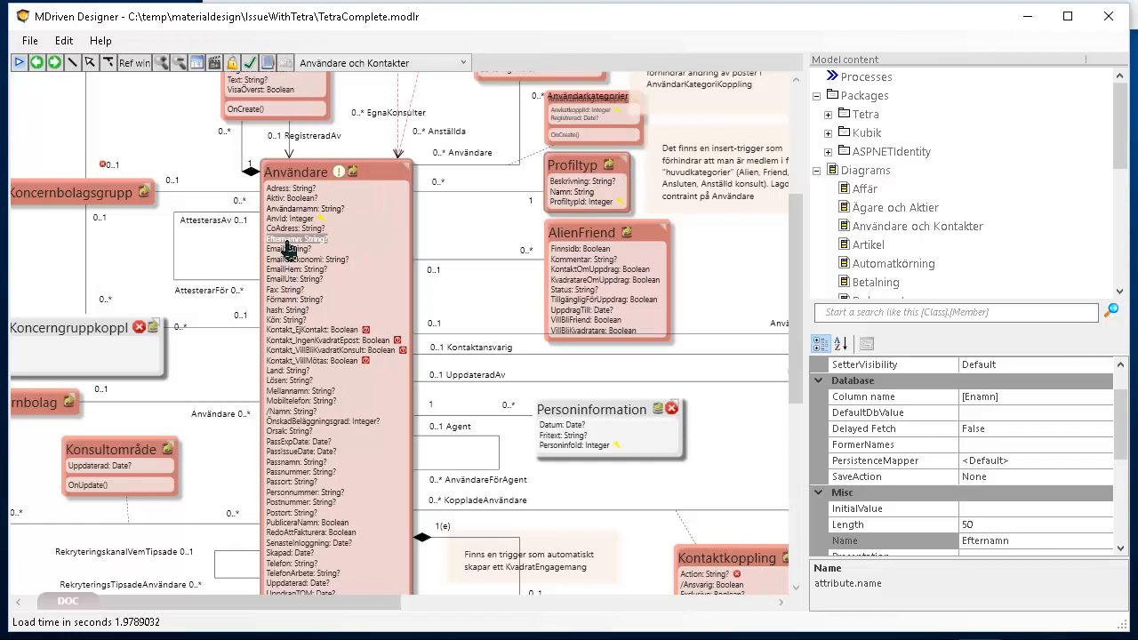
pyautogui.rightClick(288, 248)
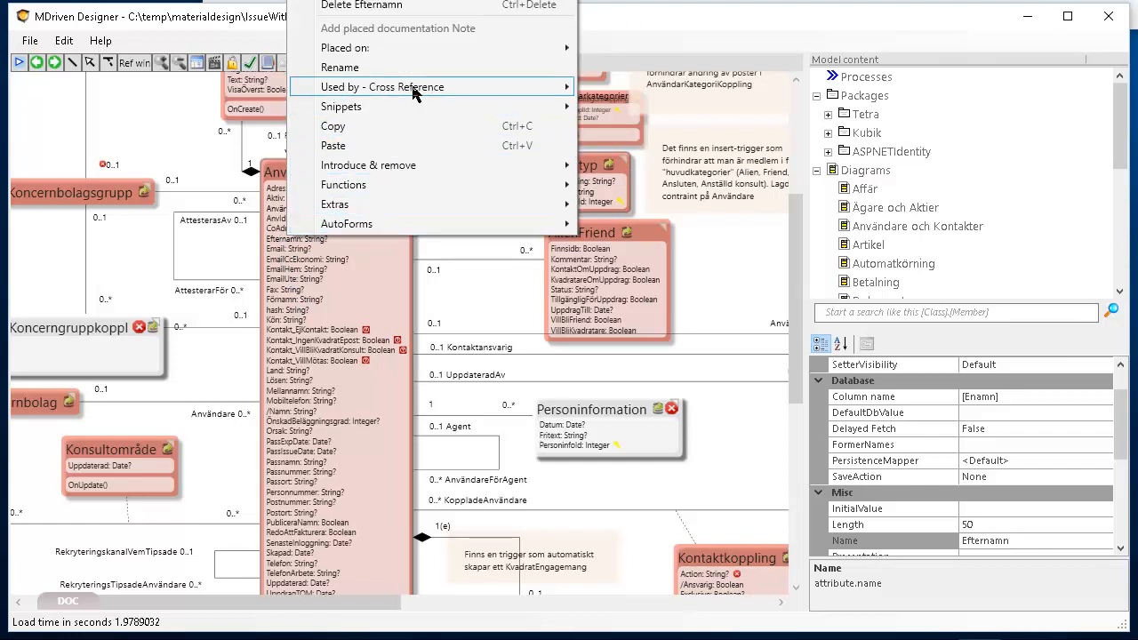
pyautogui.moveTo(422, 89)
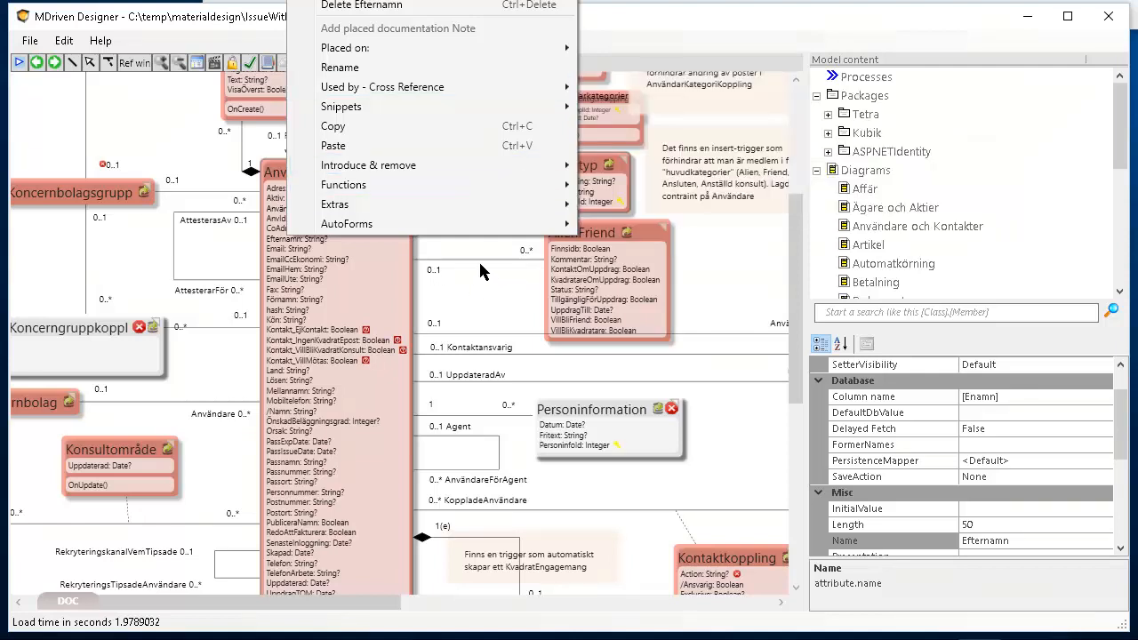
pyautogui.click(461, 242)
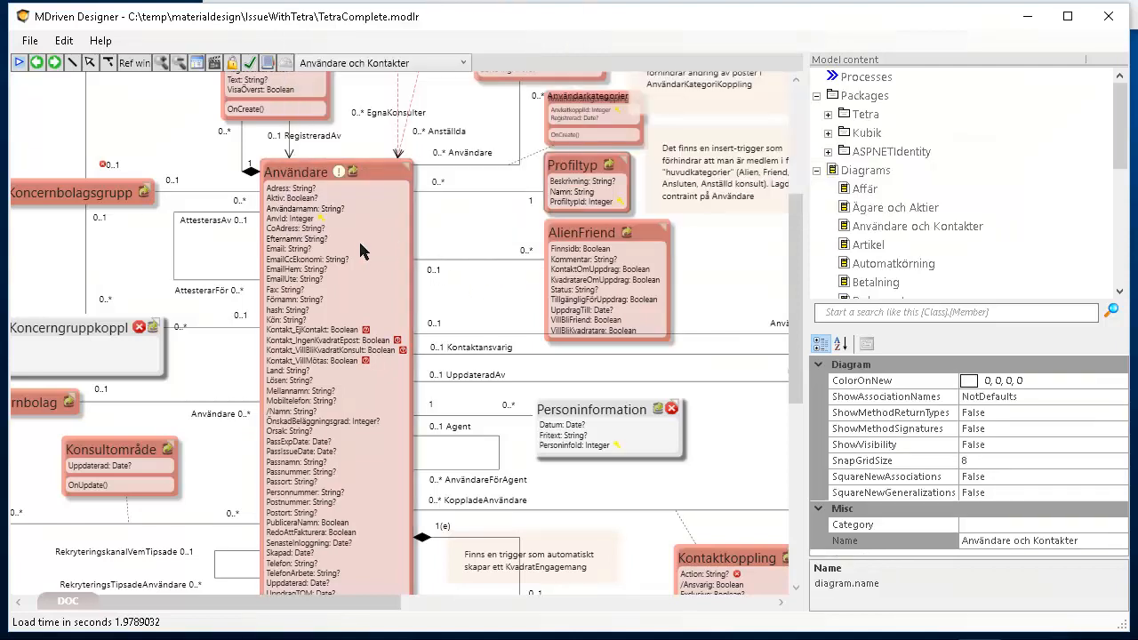
pyautogui.click(281, 239)
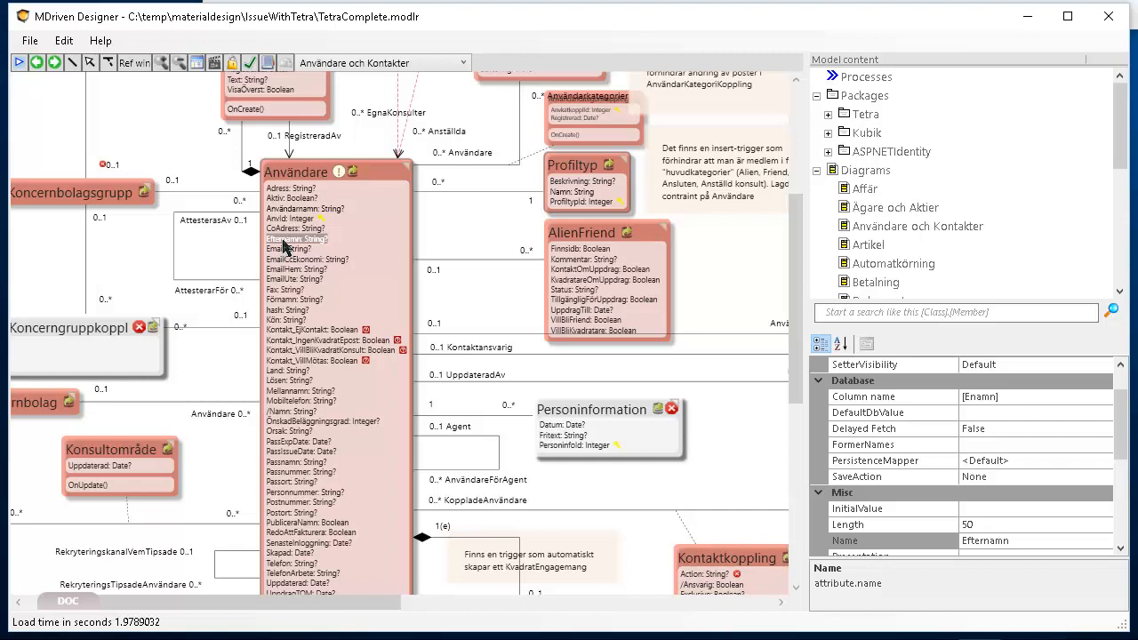
pyautogui.rightClick(283, 242)
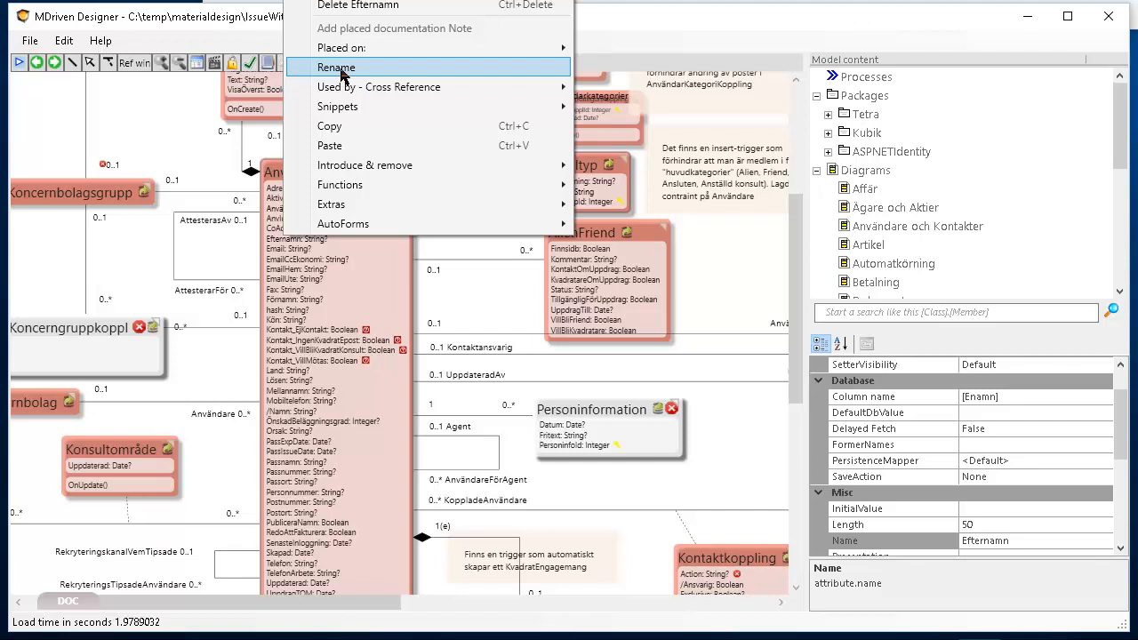
pyautogui.click(275, 245)
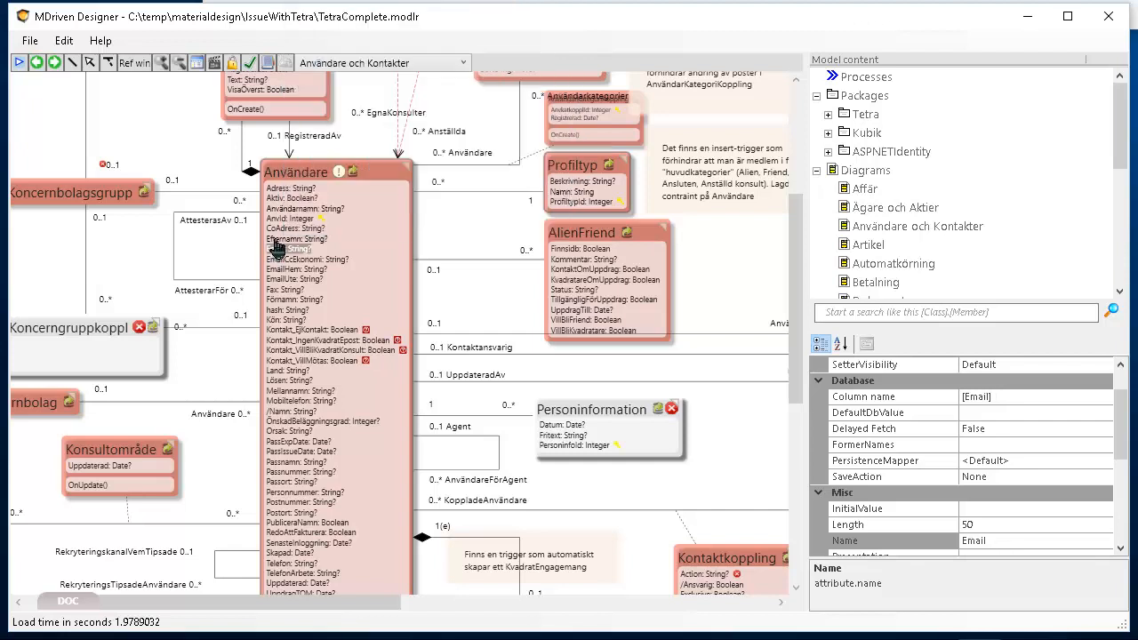
pyautogui.click(273, 239)
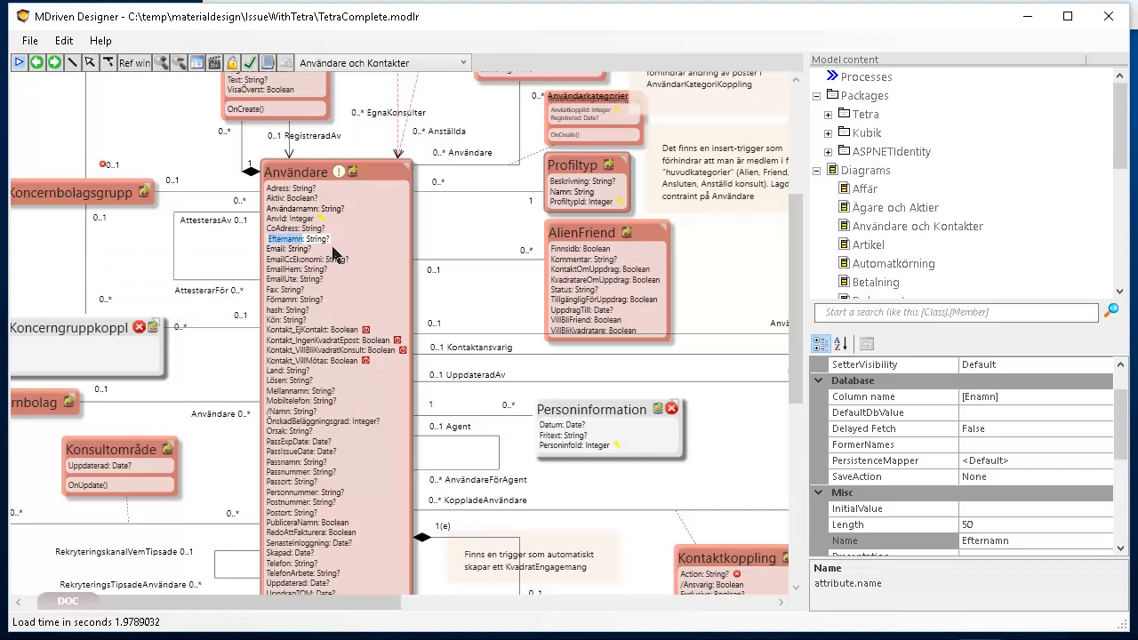
pyautogui.click(336, 249)
# Check where the Efternamn attribute of the Användare class is used and start the Rename function on it.
pyautogui.click(278, 240)
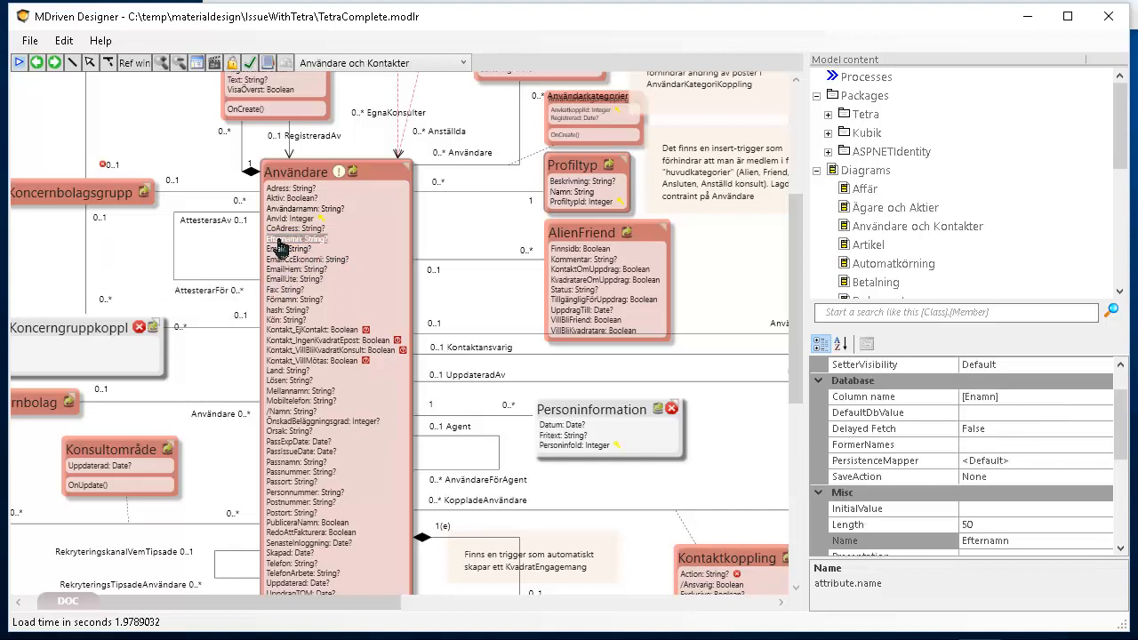
pyautogui.rightClick(279, 241)
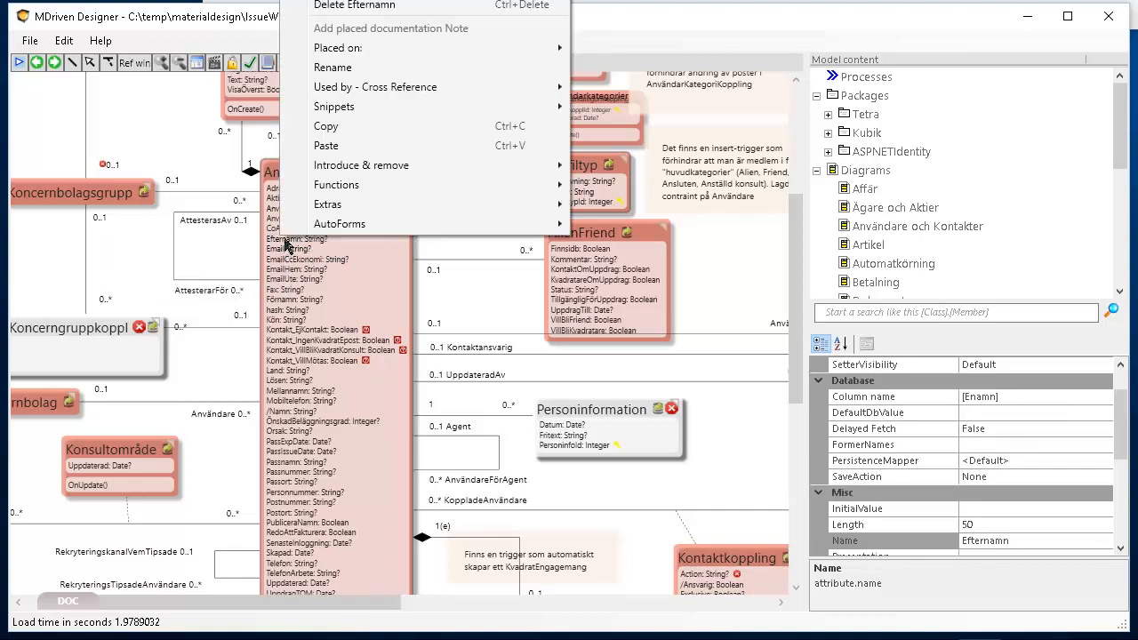
pyautogui.moveTo(498, 86)
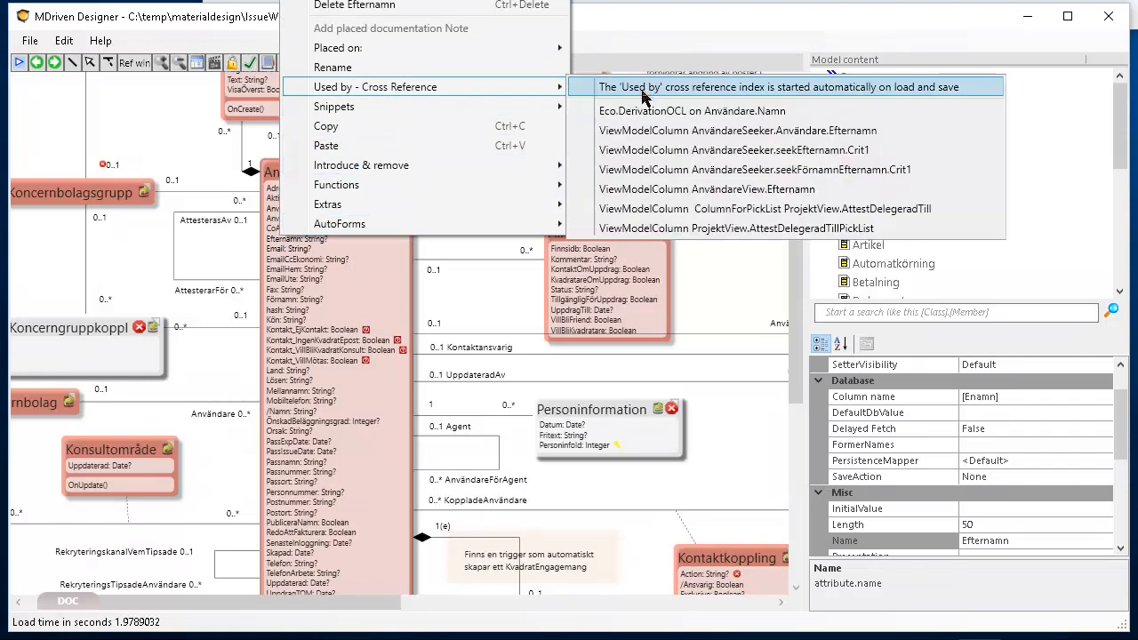
pyautogui.click(343, 67)
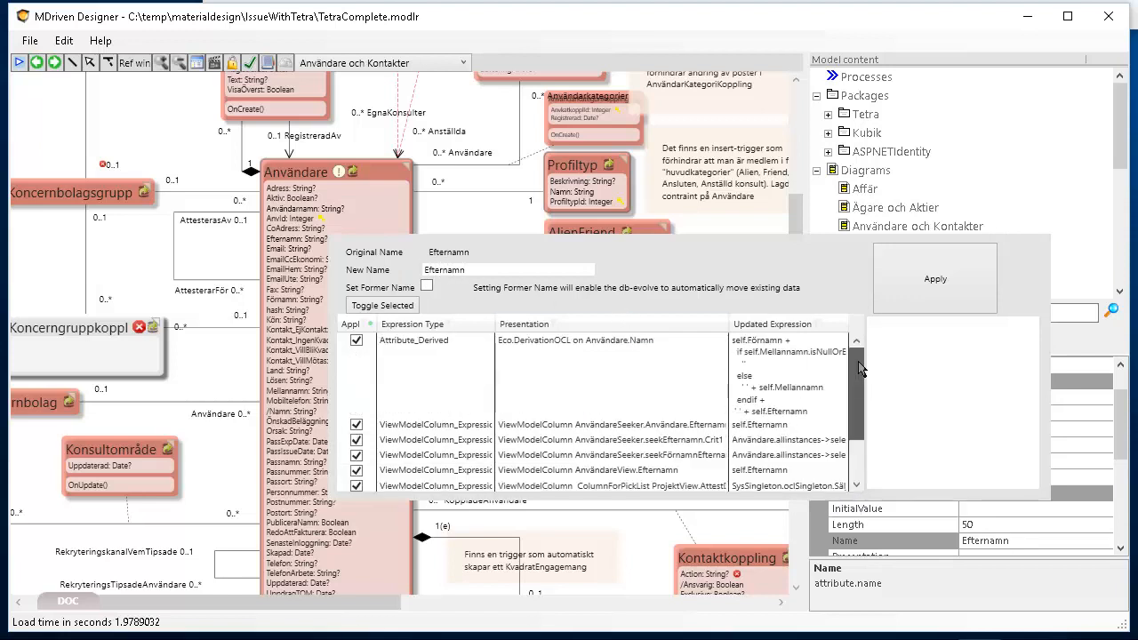
# Examine the expressions that reference Efternamn, from the derived attribute through to the ProjektView pick list column.
pyautogui.click(612, 380)
pyautogui.click(636, 433)
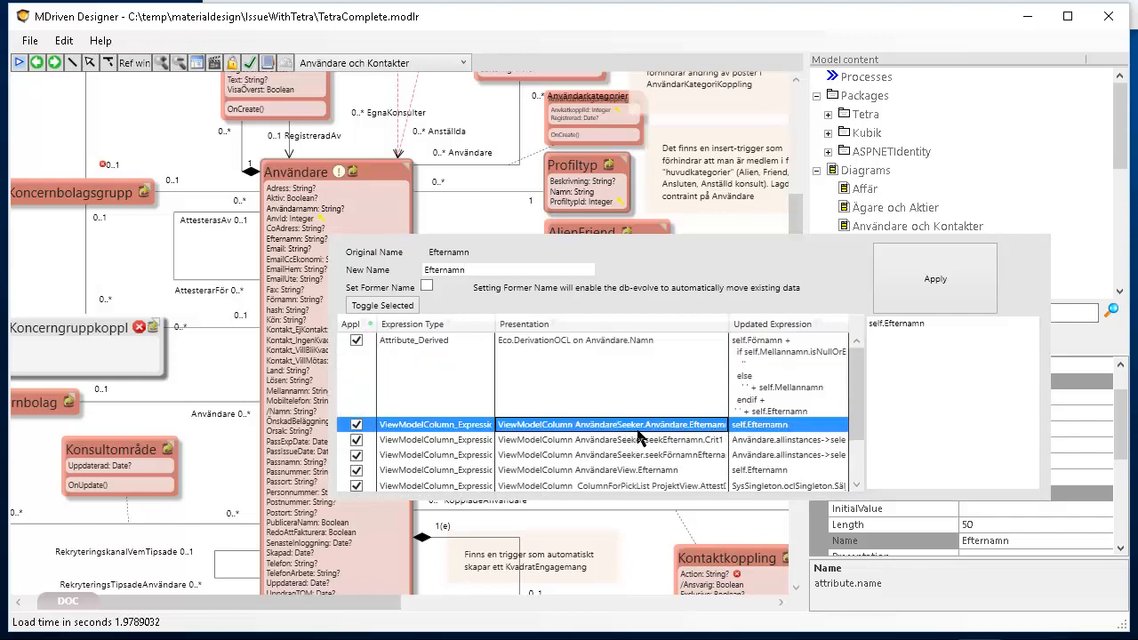
pyautogui.press('Down')
pyautogui.press('Down')
pyautogui.press('Down')
pyautogui.press('Down')
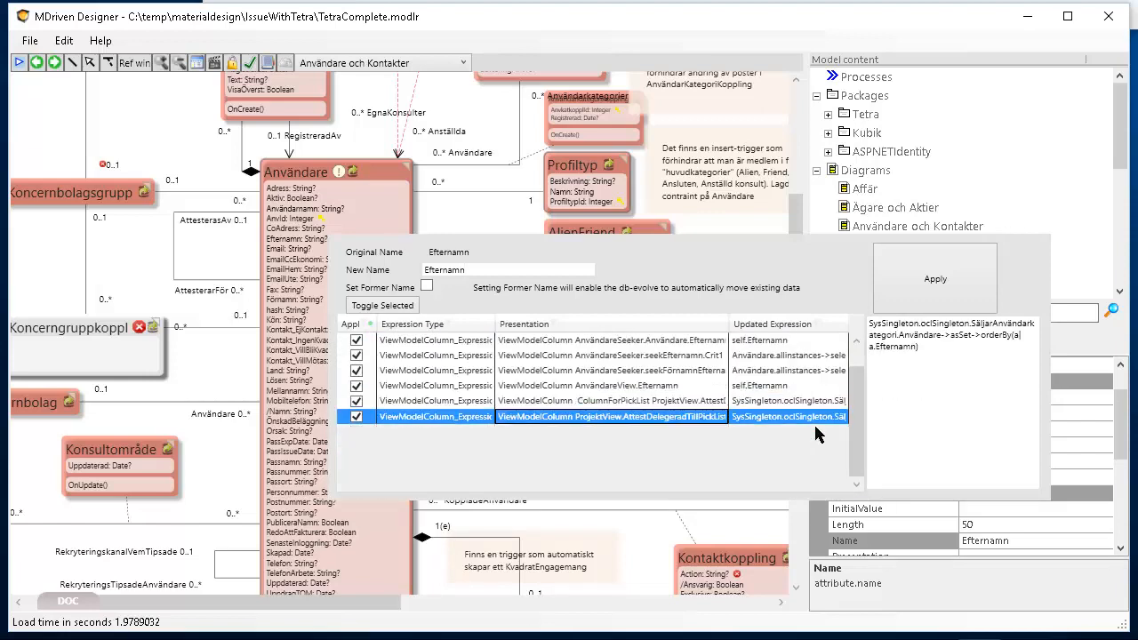
pyautogui.press('Up')
pyautogui.press('Up')
pyautogui.press('Up')
pyautogui.press('Up')
pyautogui.press('Up')
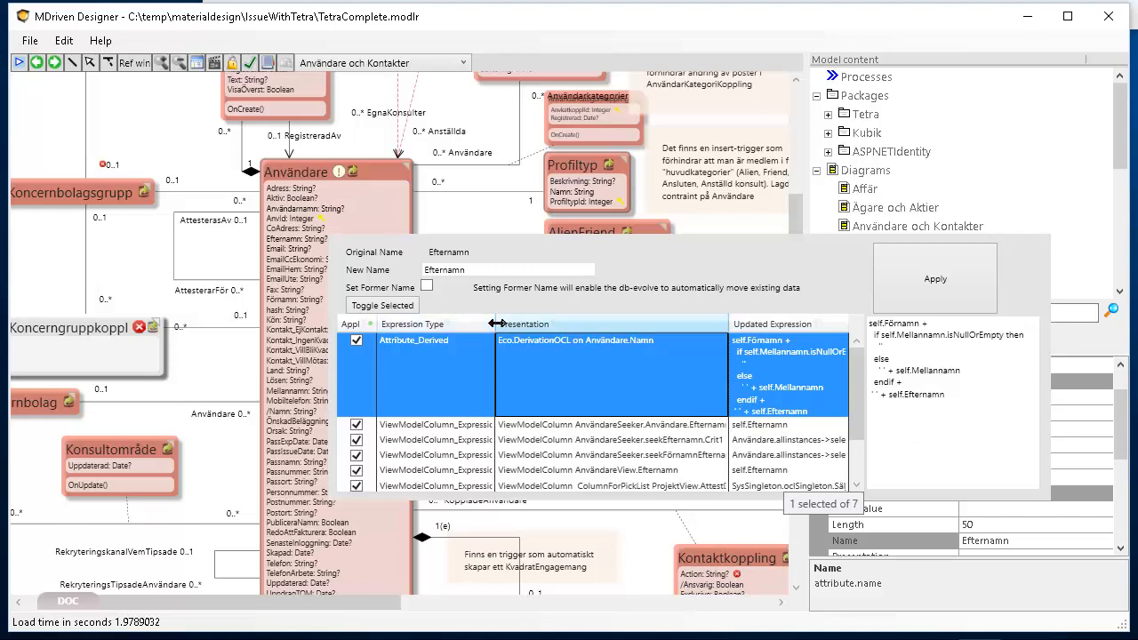
# Widen the expression list's columns and go through the type, location and expression text of every Efternamn reference again.
pyautogui.moveTo(495, 323); pyautogui.dragTo(517, 324)
pyautogui.click(455, 424)
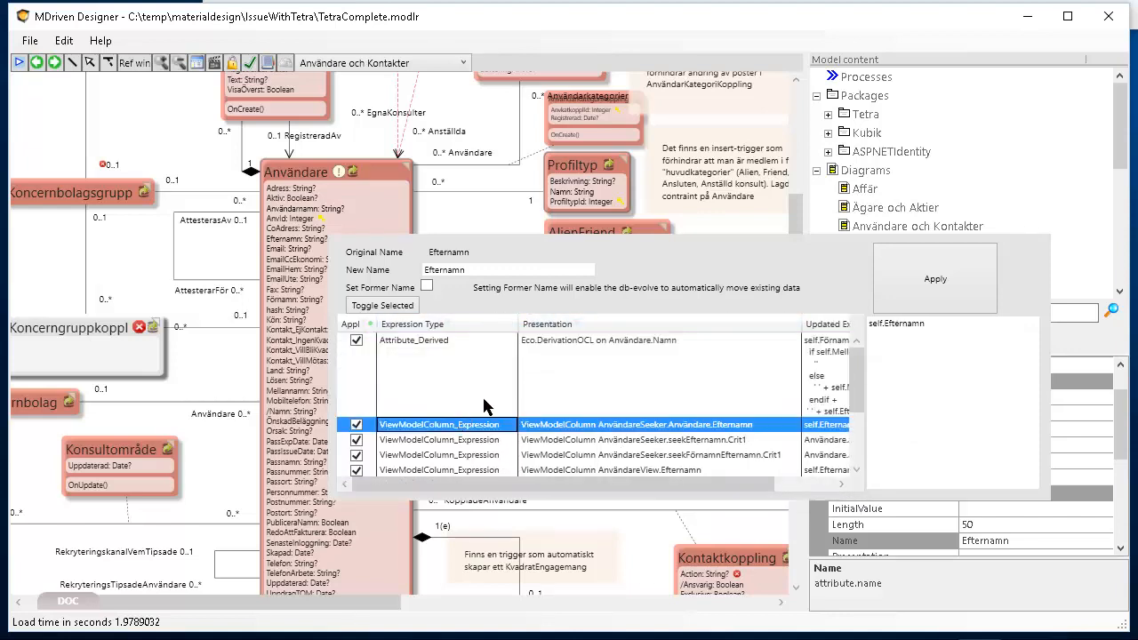
pyautogui.press('Down')
pyautogui.press('Down')
pyautogui.press('Down')
pyautogui.press('Down')
pyautogui.press('Down')
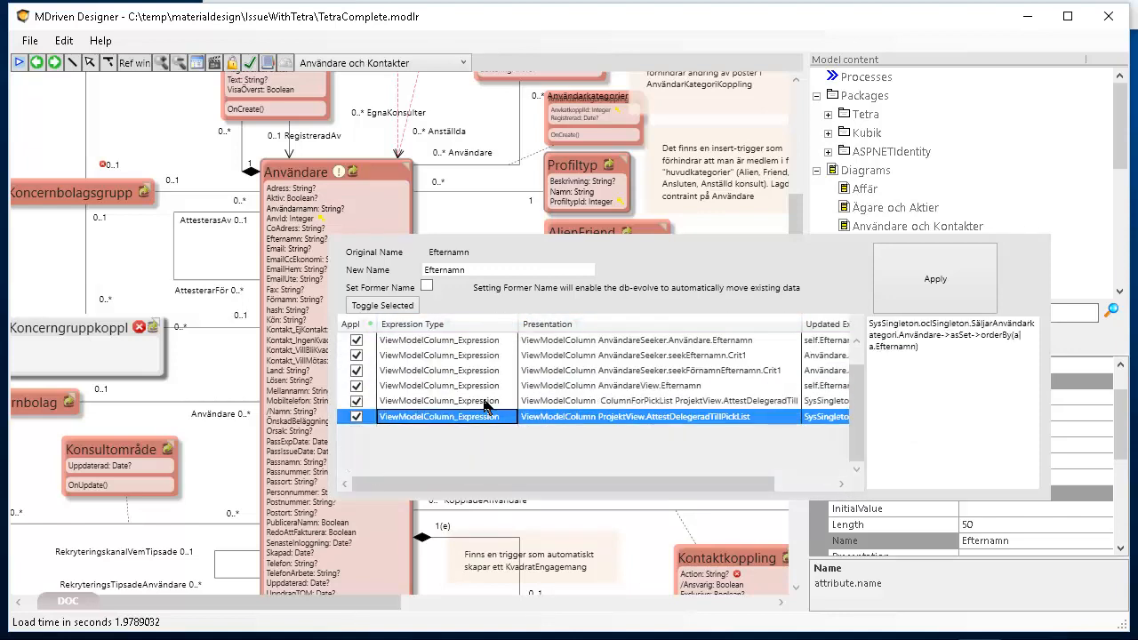
pyautogui.press('Up')
pyautogui.press('Up')
pyautogui.press('Up')
pyautogui.press('Up')
pyautogui.press('Up')
pyautogui.press('Up')
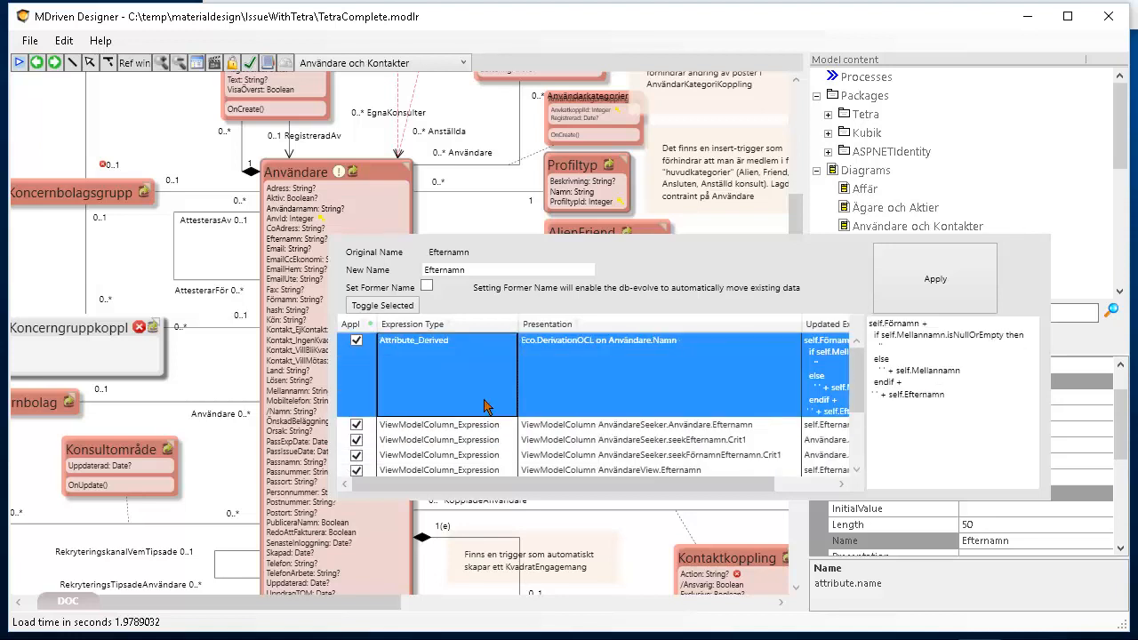
pyautogui.click(610, 375)
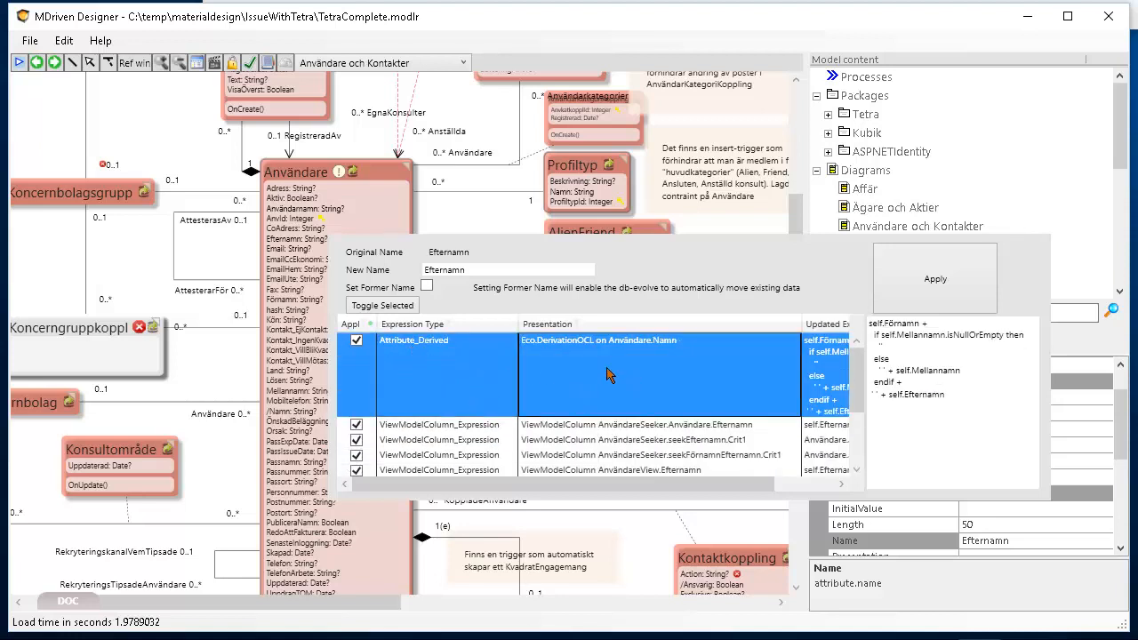
# Set the attribute's new name to EfternamnX and check the updated expressions for AnvändareSeeker.Användare.Efternamn and AnvändareSeeker.seekEfternamn.Crit1.
pyautogui.click(481, 270)
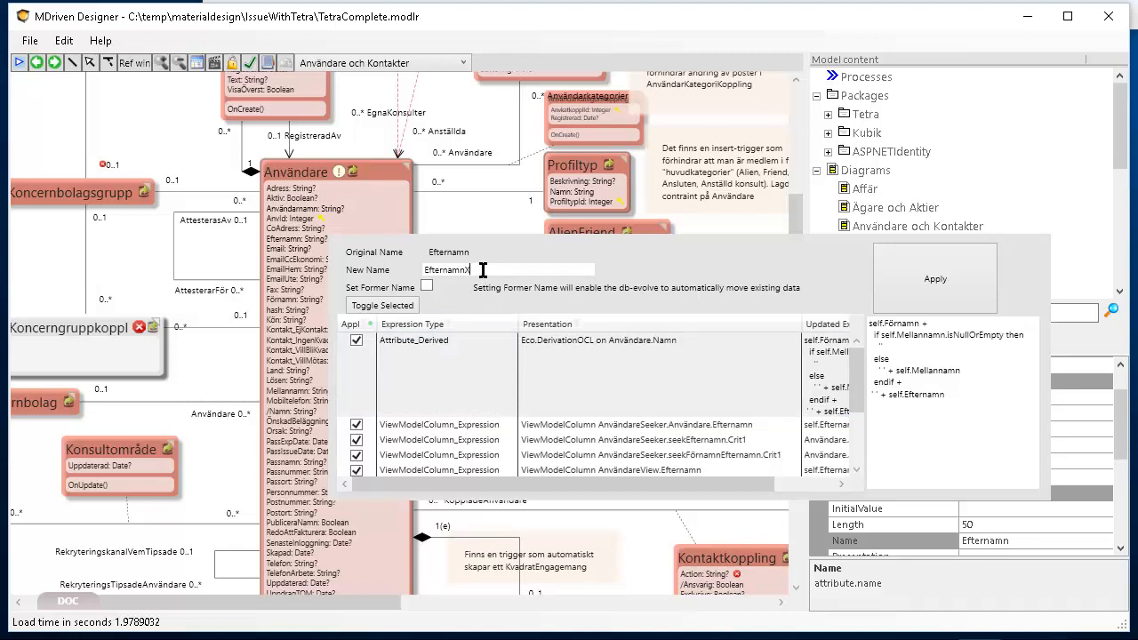
pyautogui.write('X')
pyautogui.press('Tab')
pyautogui.click(674, 430)
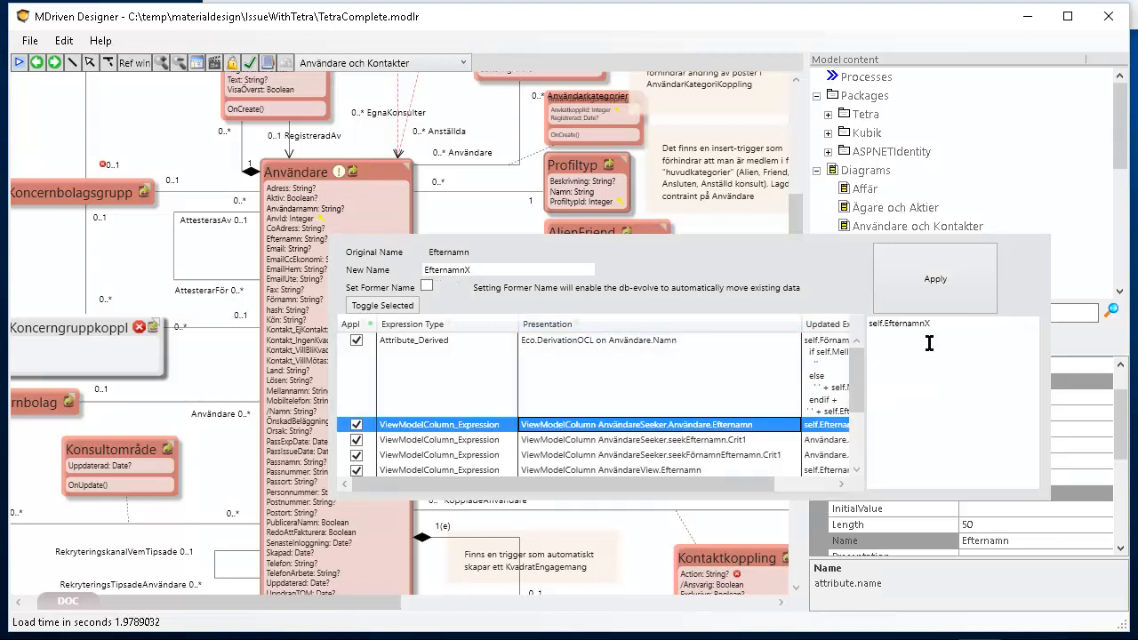
pyautogui.click(639, 441)
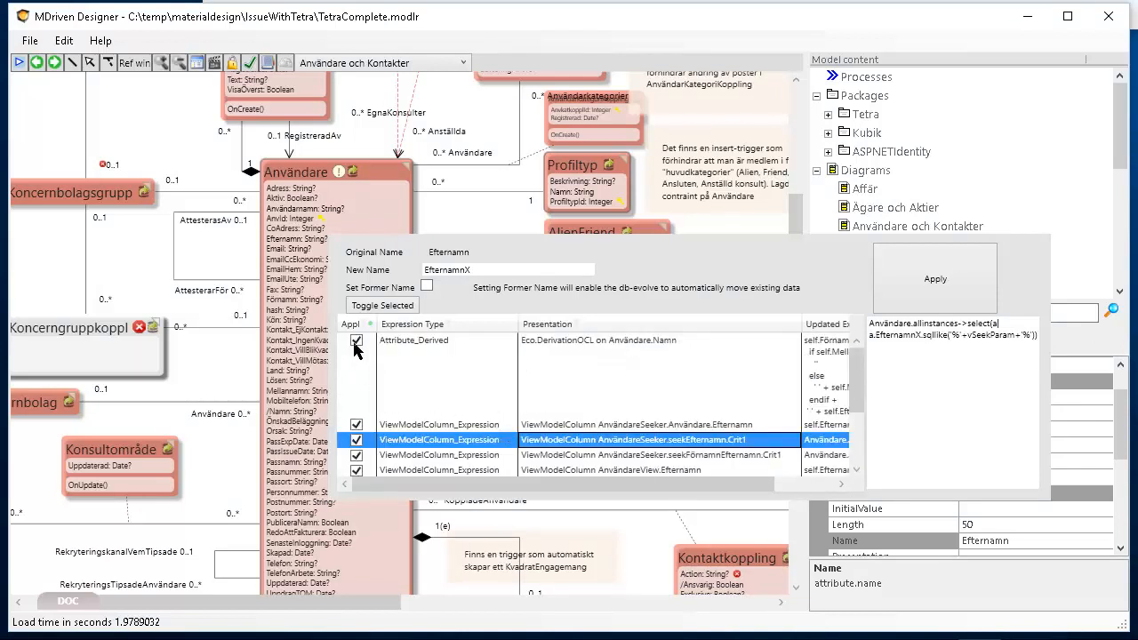
# Exclude the AnvändareSeeker.Användare.Efternamn expression from the rename and include it again.
pyautogui.click(361, 440)
pyautogui.click(356, 425)
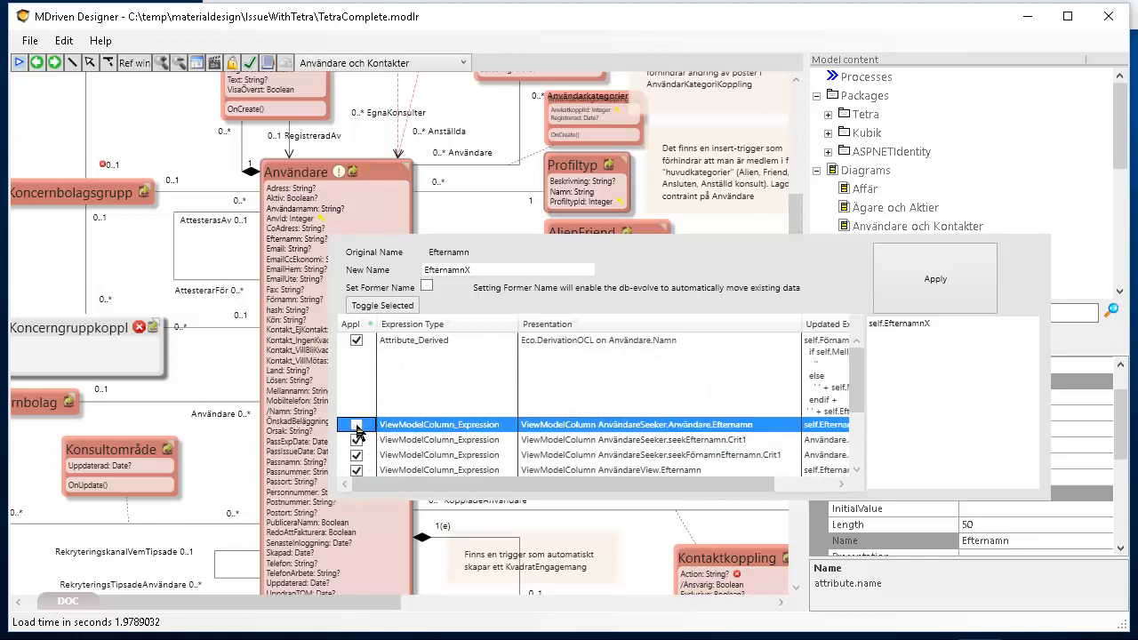
pyautogui.click(357, 427)
# Select all listed expressions and exclude them from the rename in one go.
pyautogui.click(408, 390)
pyautogui.hotkey('ctrl', 'a')
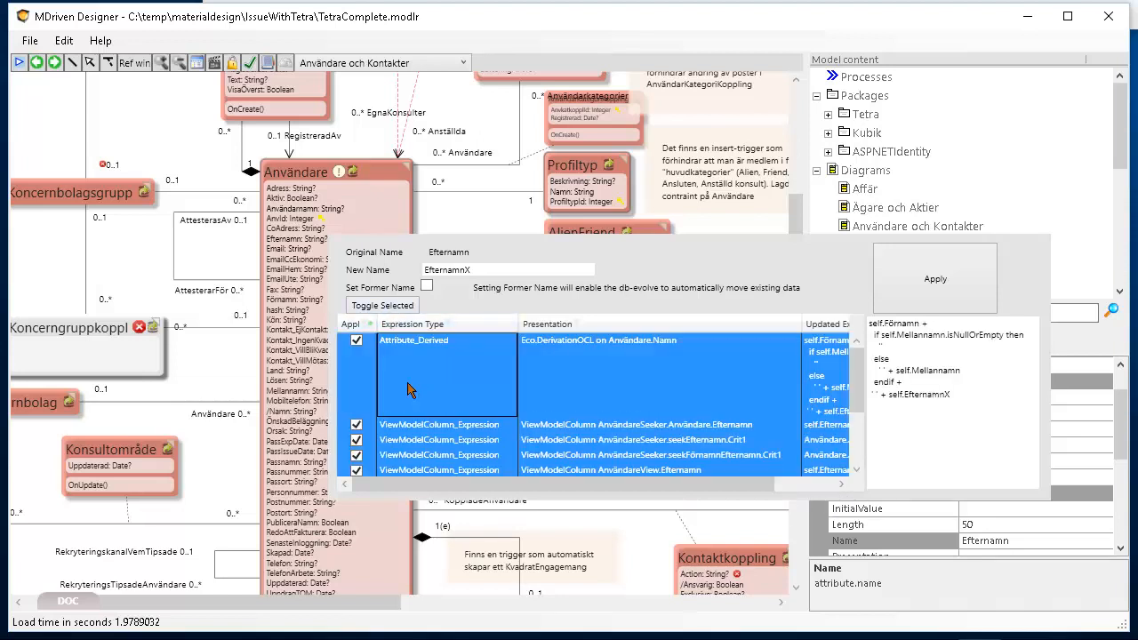
pyautogui.click(388, 307)
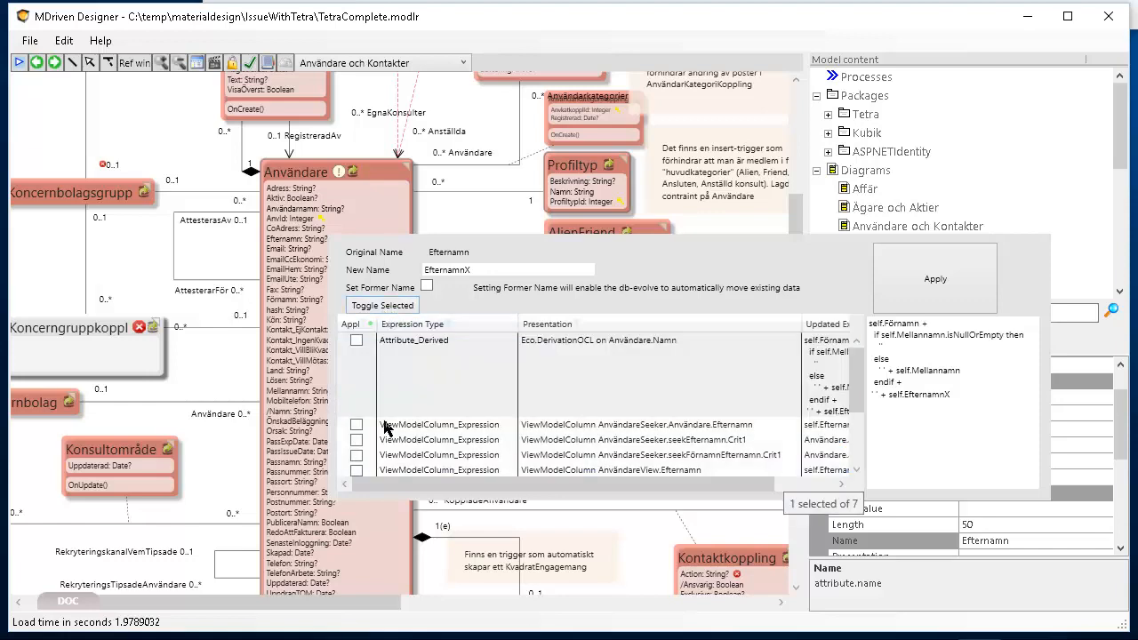
pyautogui.scroll(-1, 487, 393)
pyautogui.scroll(1, 486, 393)
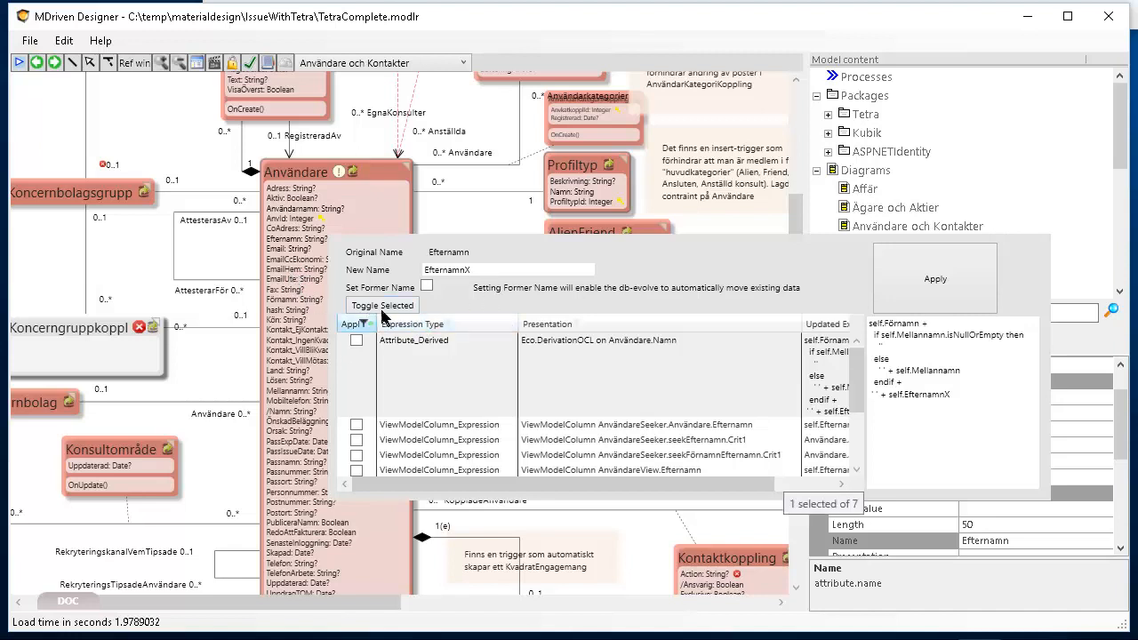
# Select all listed expressions and include them in the rename again.
pyautogui.click(413, 367)
pyautogui.hotkey('ctrl', 'a')
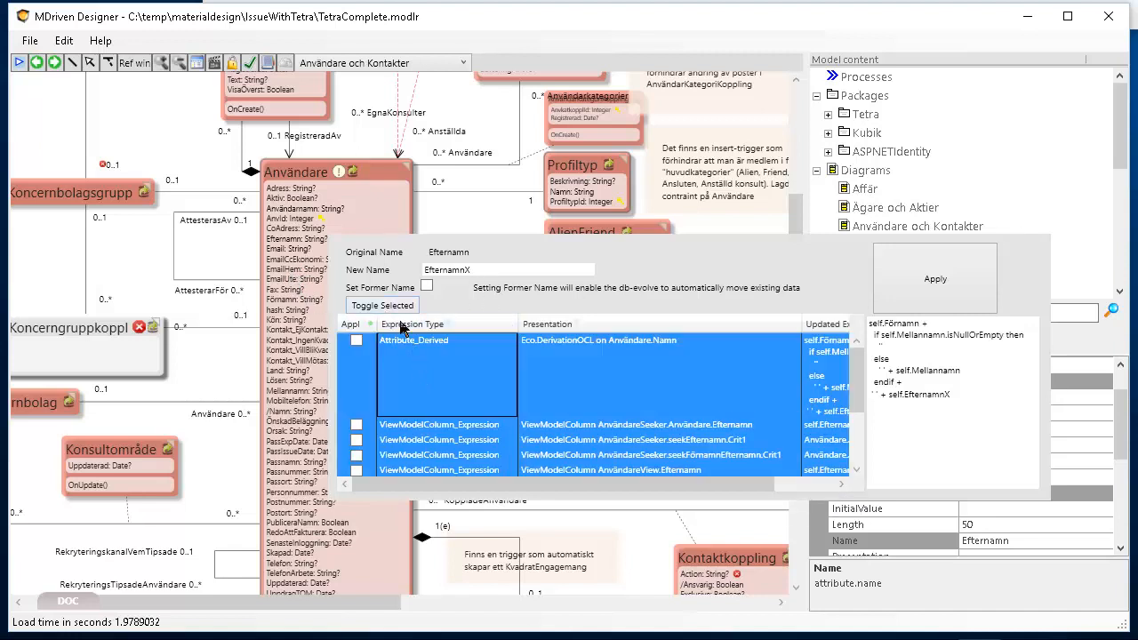
pyautogui.click(382, 305)
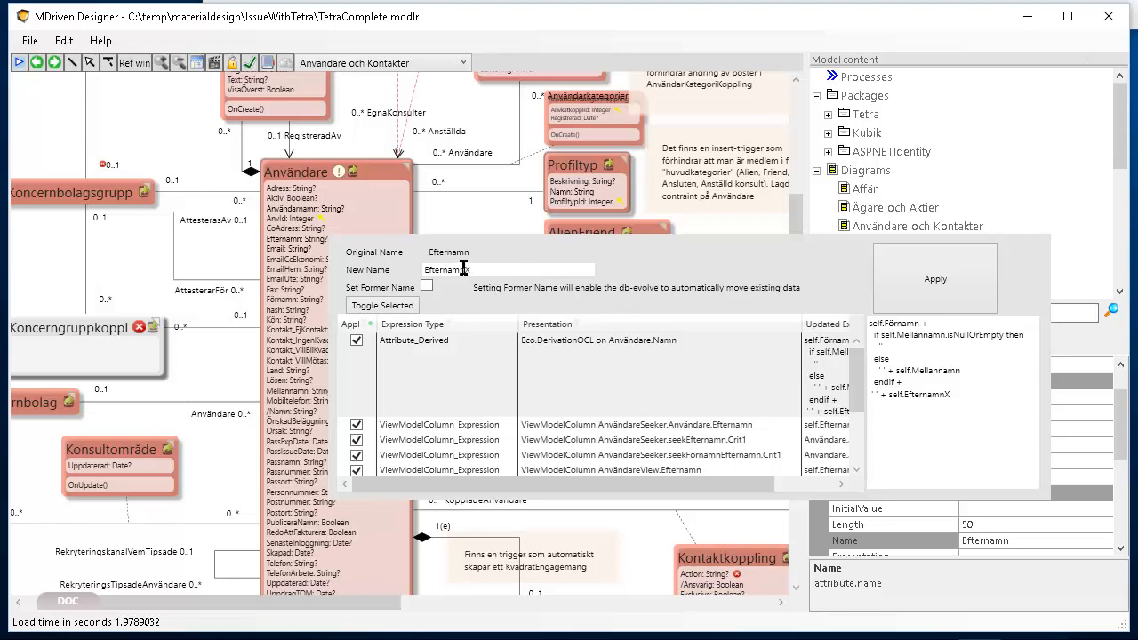
# Apply the rename of Efternamn to EfternamnX in all included expressions and select the renamed attribute in the Användare class.
pyautogui.click(933, 277)
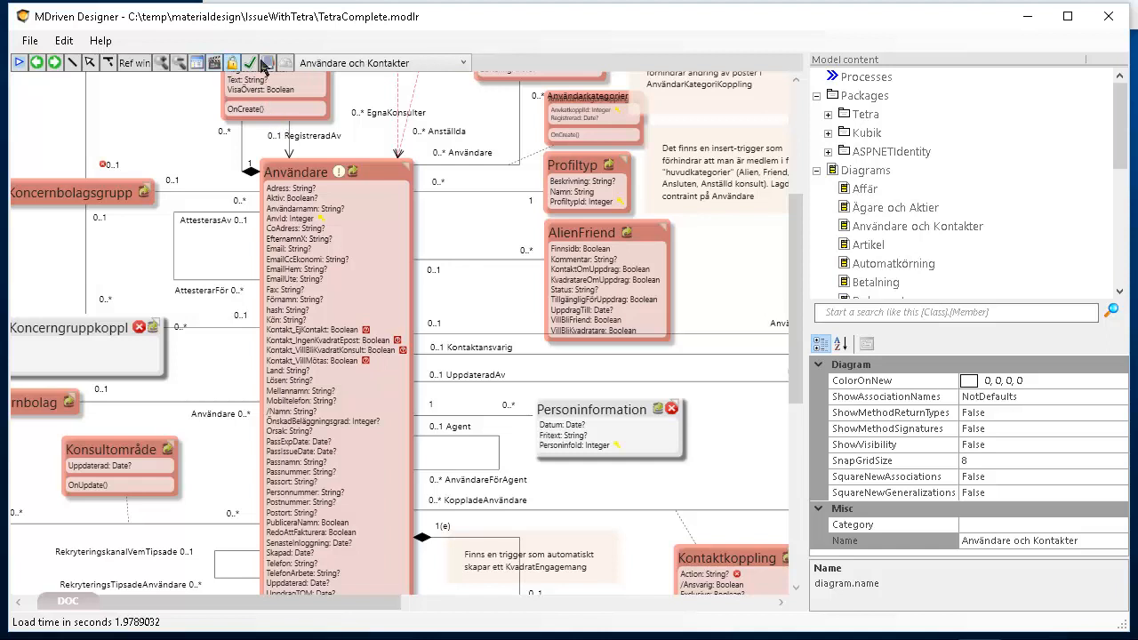
pyautogui.click(302, 240)
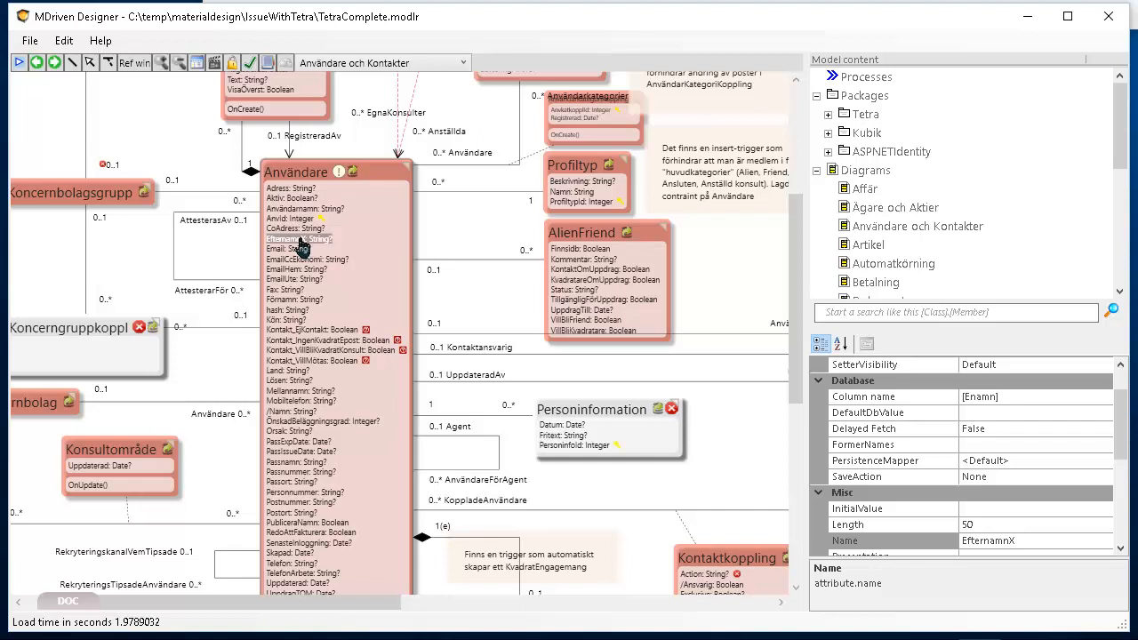
# Edit the EfternamnX attribute's text directly in the Användare class, inserting a 2 before its String type.
pyautogui.click(302, 240)
pyautogui.click(309, 240)
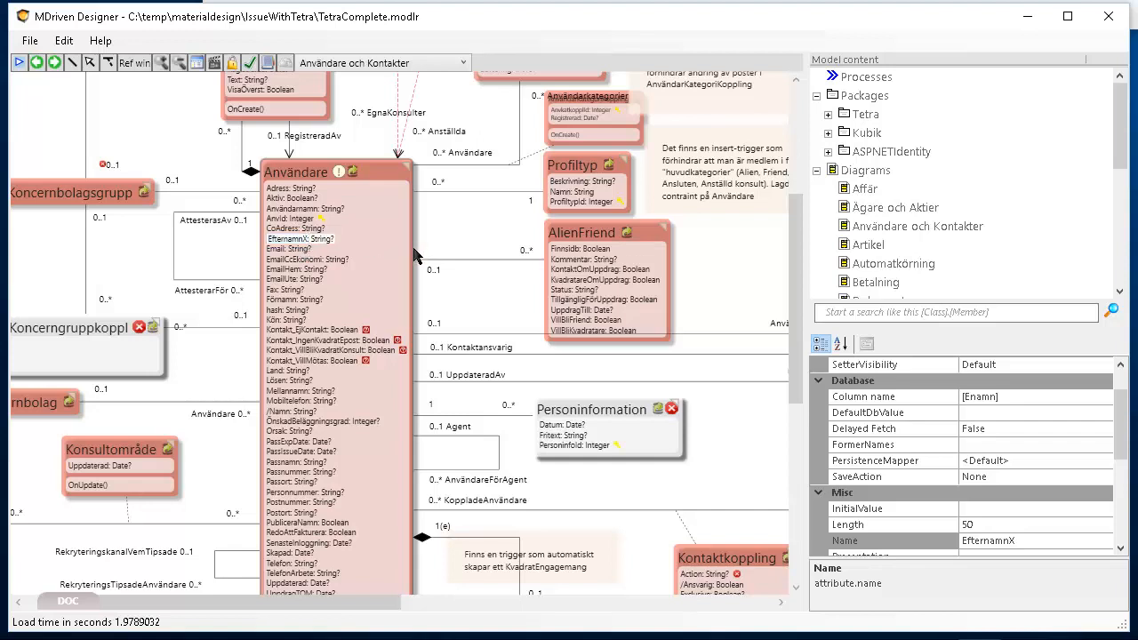
pyautogui.write('2')
pyautogui.click(330, 252)
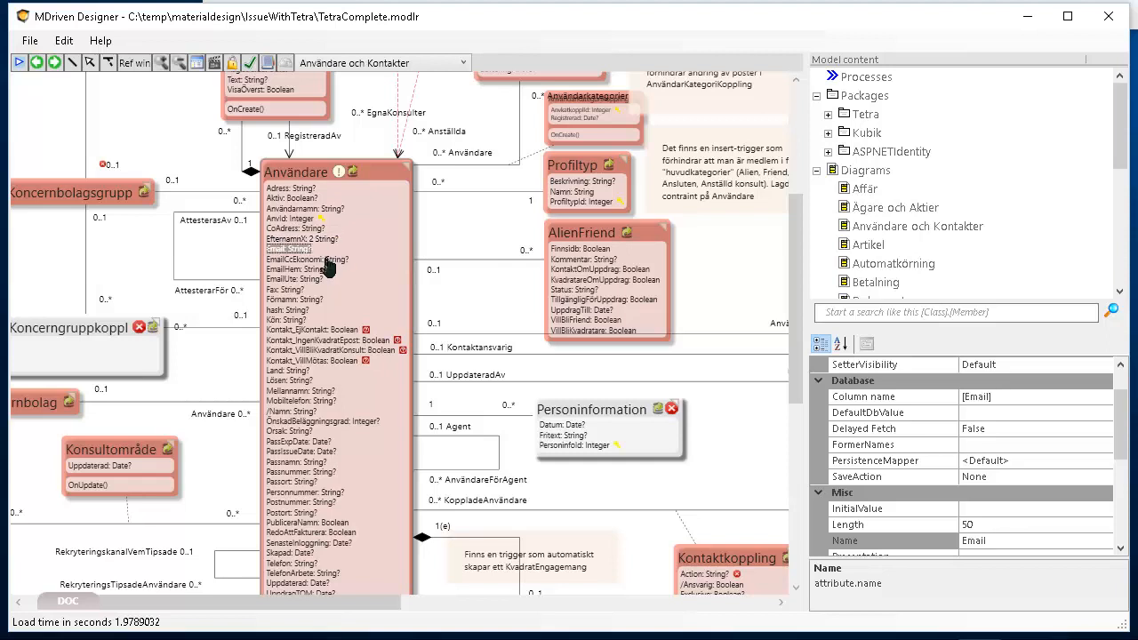
# Change the attribute's name to EfternamnX2 directly in the Användare class, removing the stray 2 before its type.
pyautogui.click(302, 240)
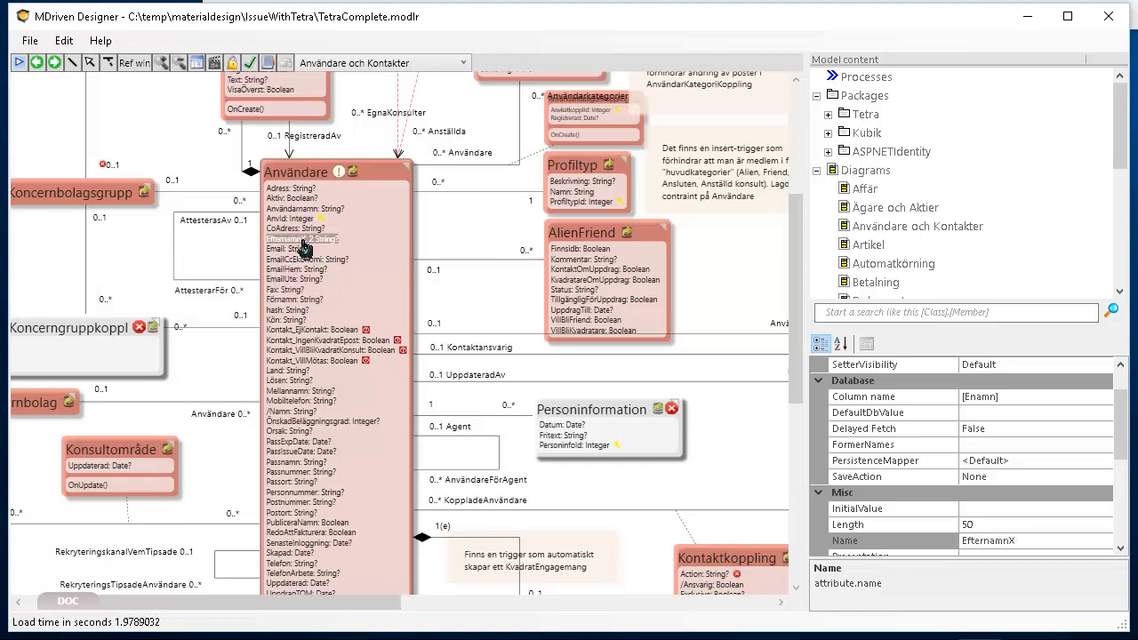
pyautogui.scroll(4, 305, 246)
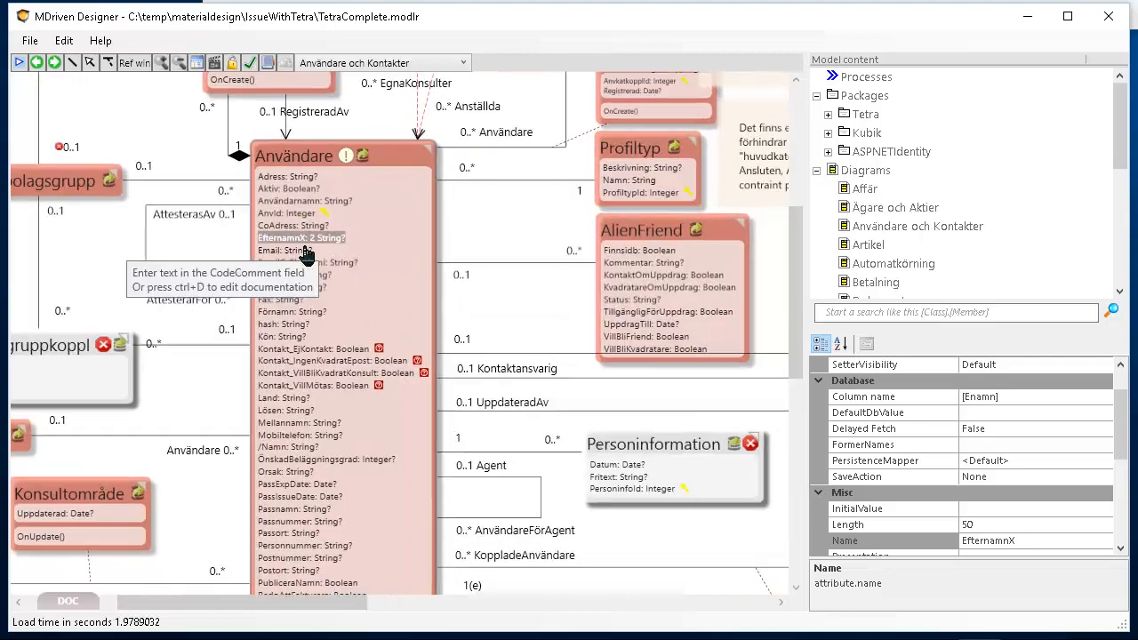
pyautogui.scroll(1, 305, 246)
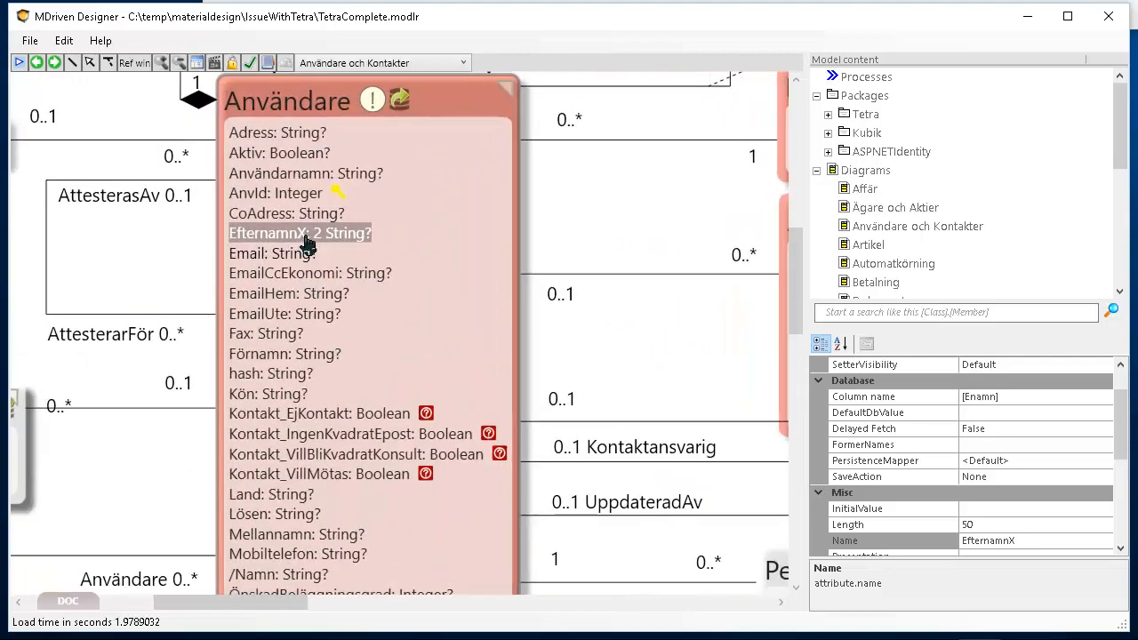
pyautogui.click(304, 237)
pyautogui.click(310, 234)
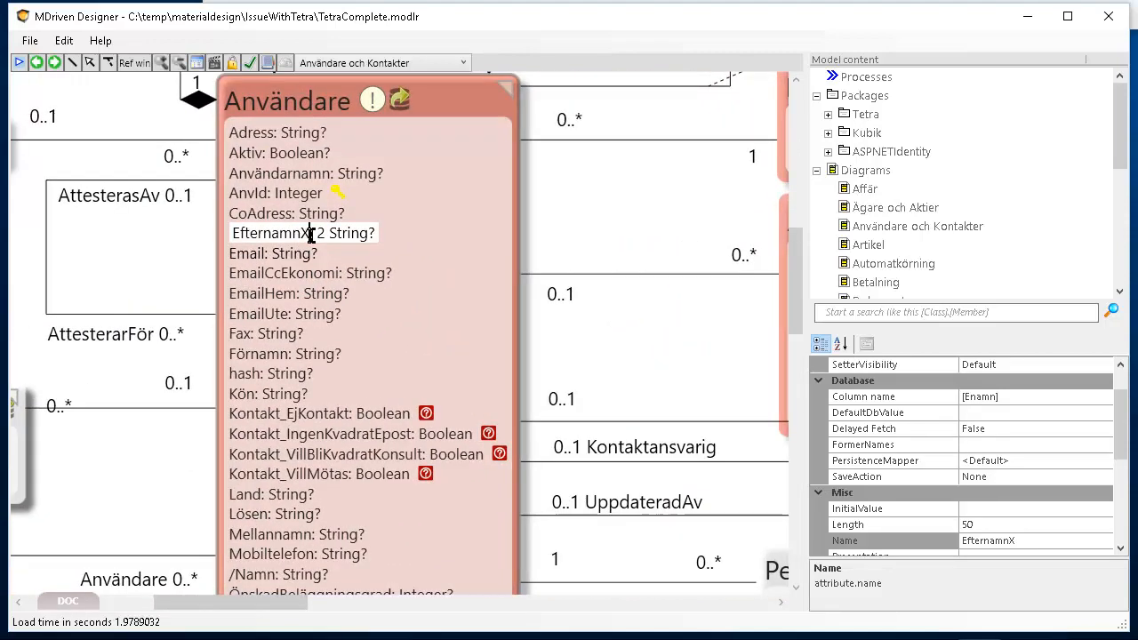
pyautogui.write('2')
pyautogui.press('BackSpace')
pyautogui.press('BackSpace')
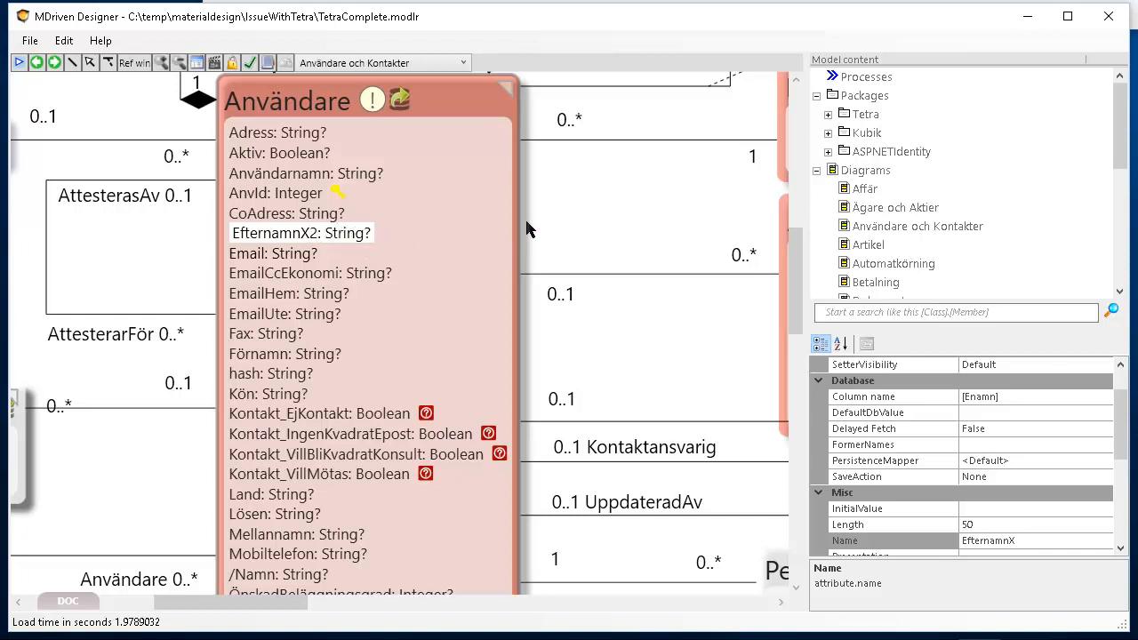
pyautogui.click(340, 238)
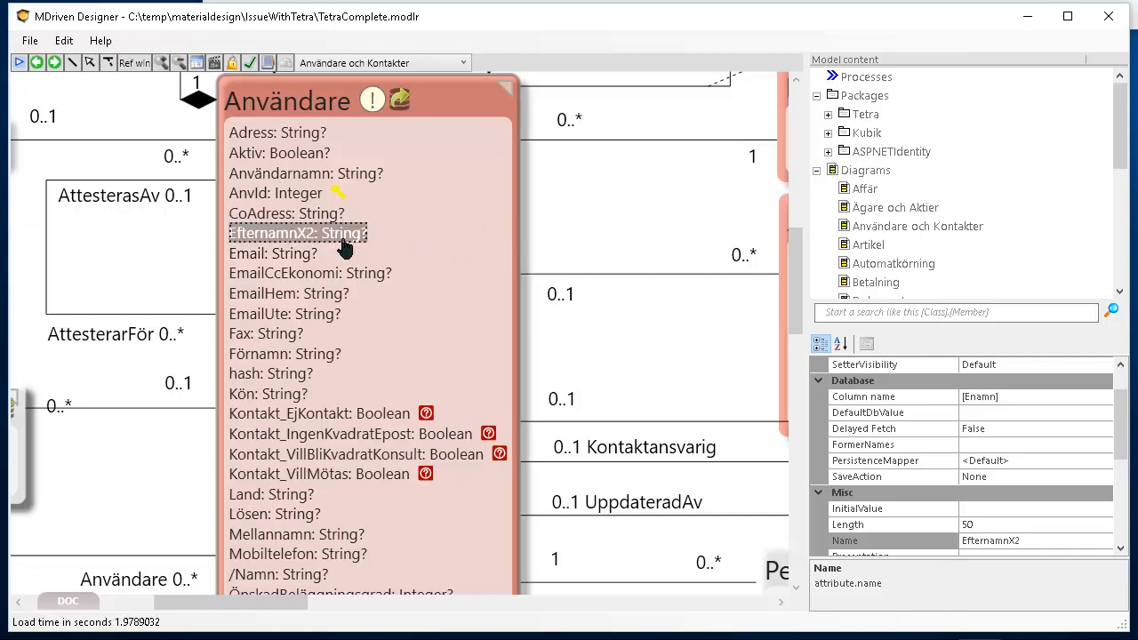
# Check the model for errors and locate the invalid Efternamn expression in the AnvändareSeeker view model.
pyautogui.click(253, 65)
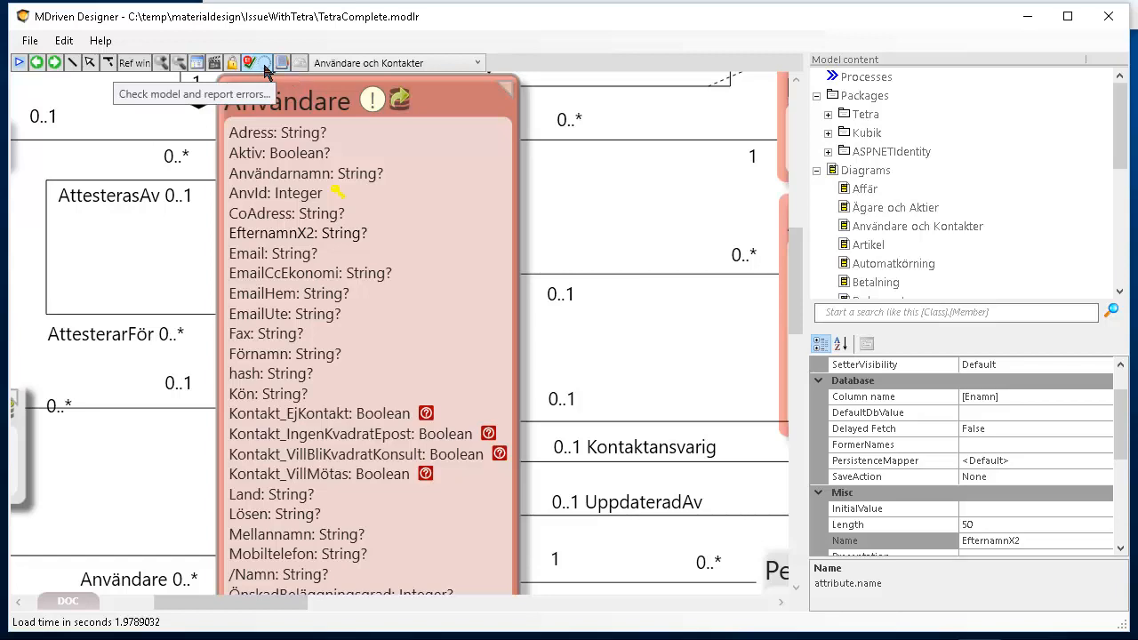
pyautogui.click(264, 68)
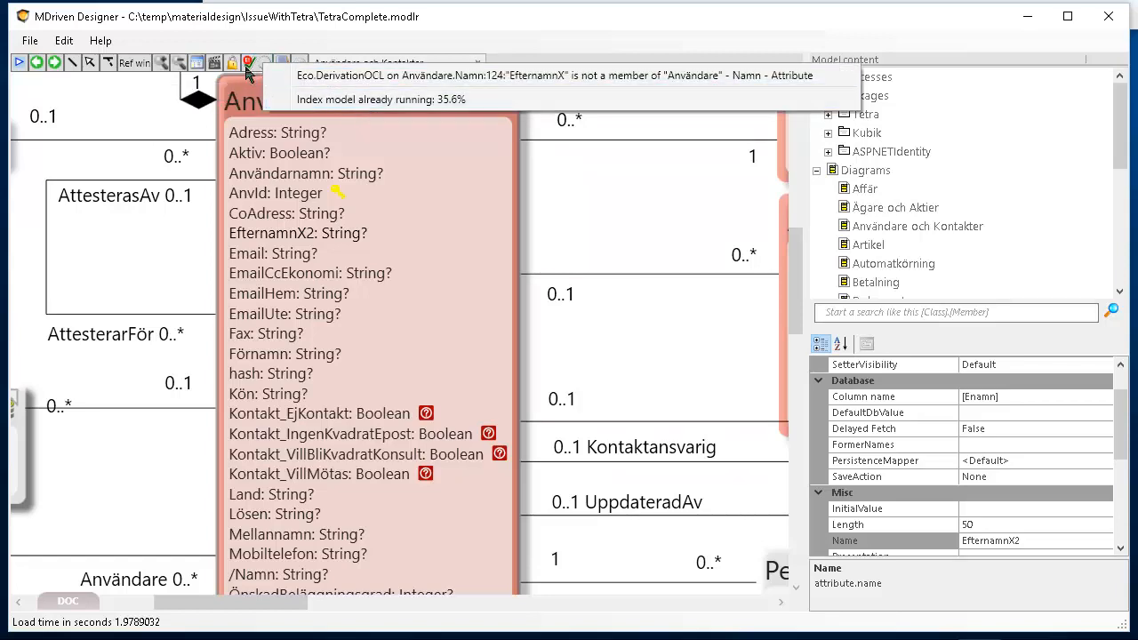
pyautogui.click(249, 65)
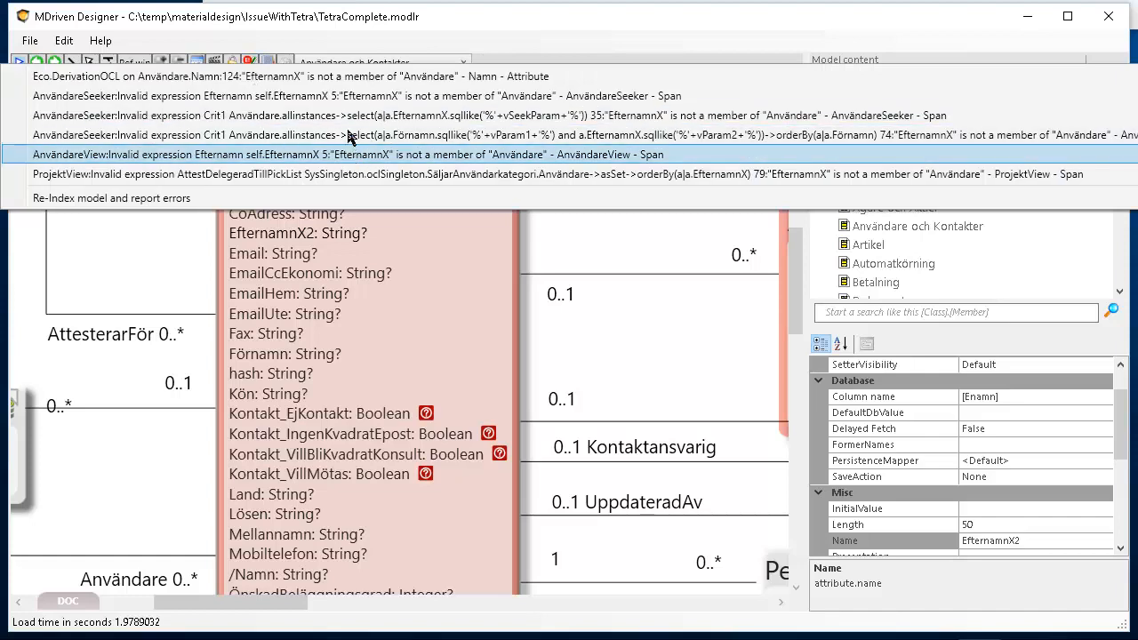
pyautogui.click(350, 156)
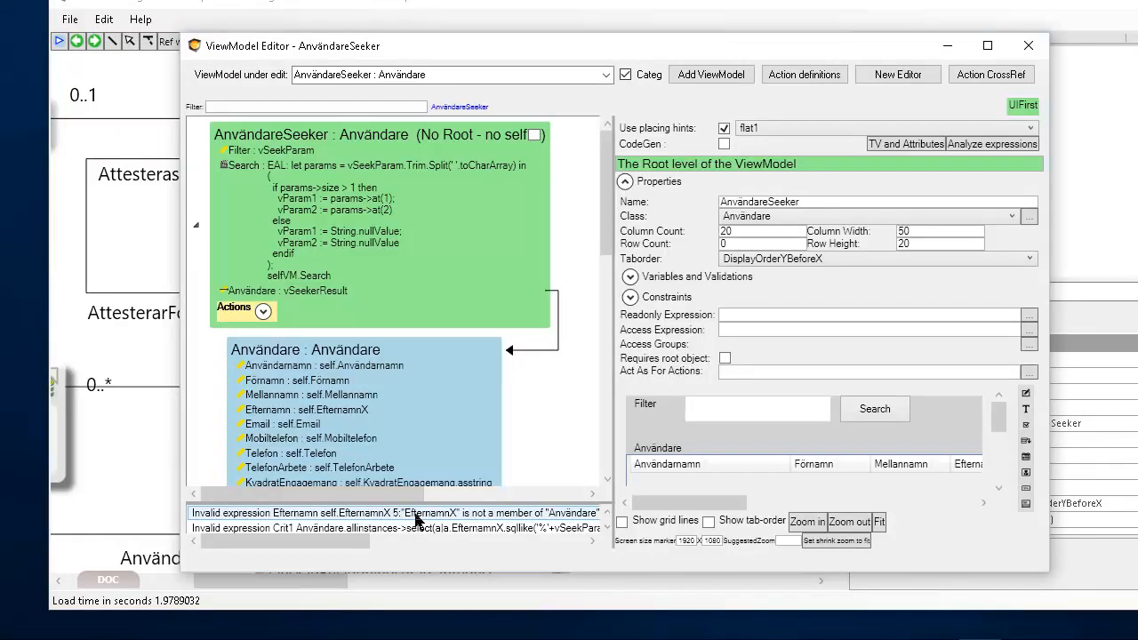
pyautogui.click(415, 525)
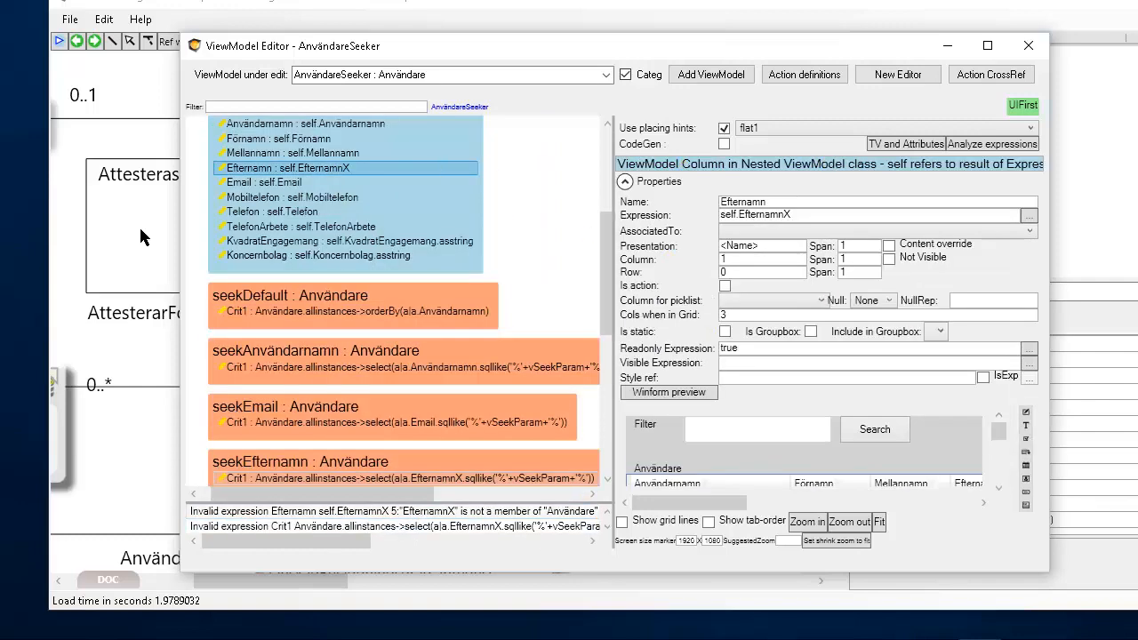
# Undo both direct edits of the attribute in the Användare class and re-index the model to report errors.
pyautogui.click(138, 225)
pyautogui.click(70, 19)
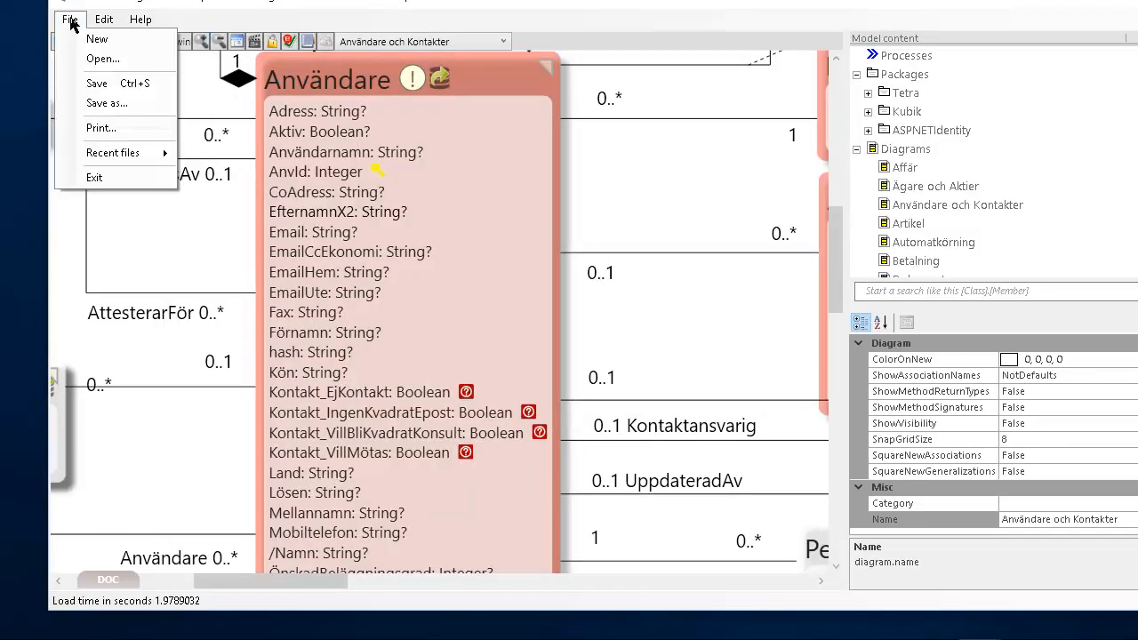
pyautogui.moveTo(104, 19)
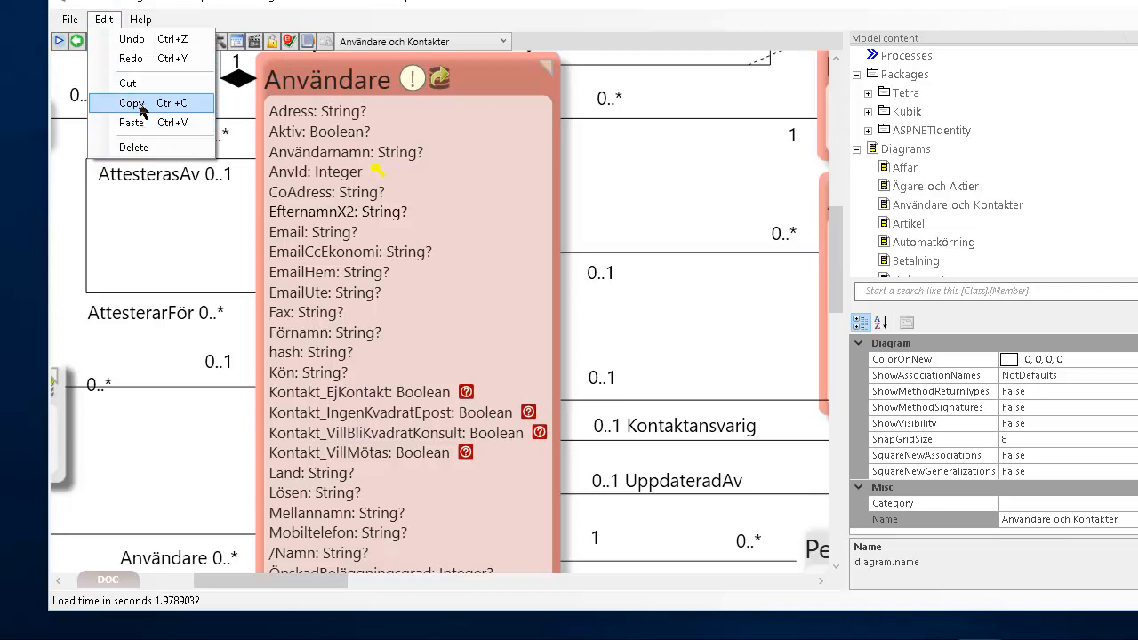
pyautogui.click(140, 52)
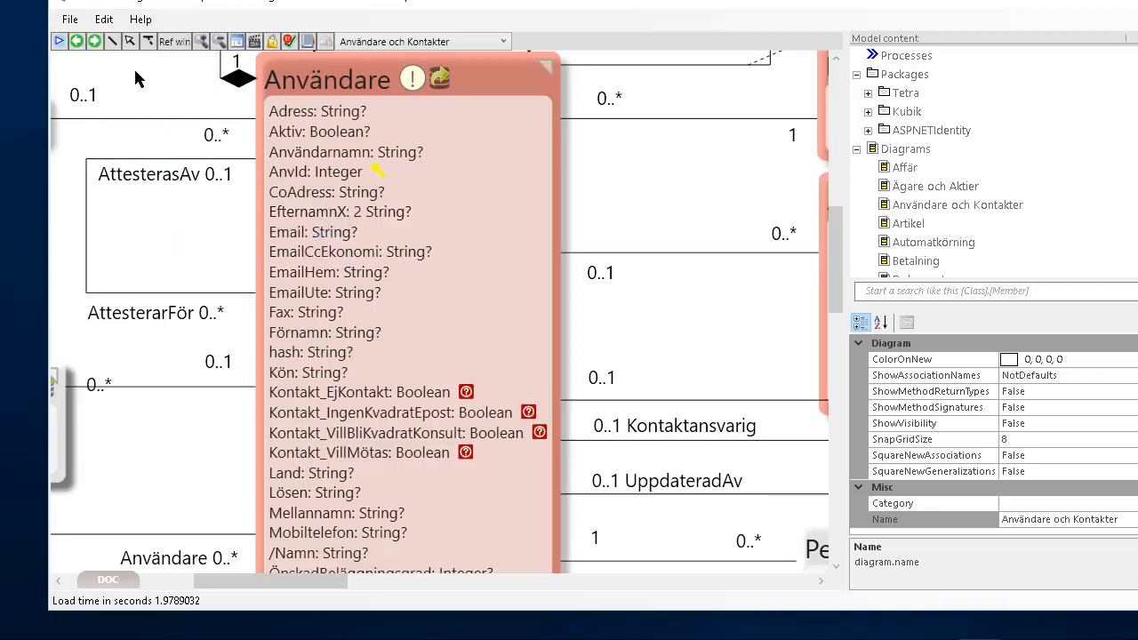
pyautogui.click(105, 19)
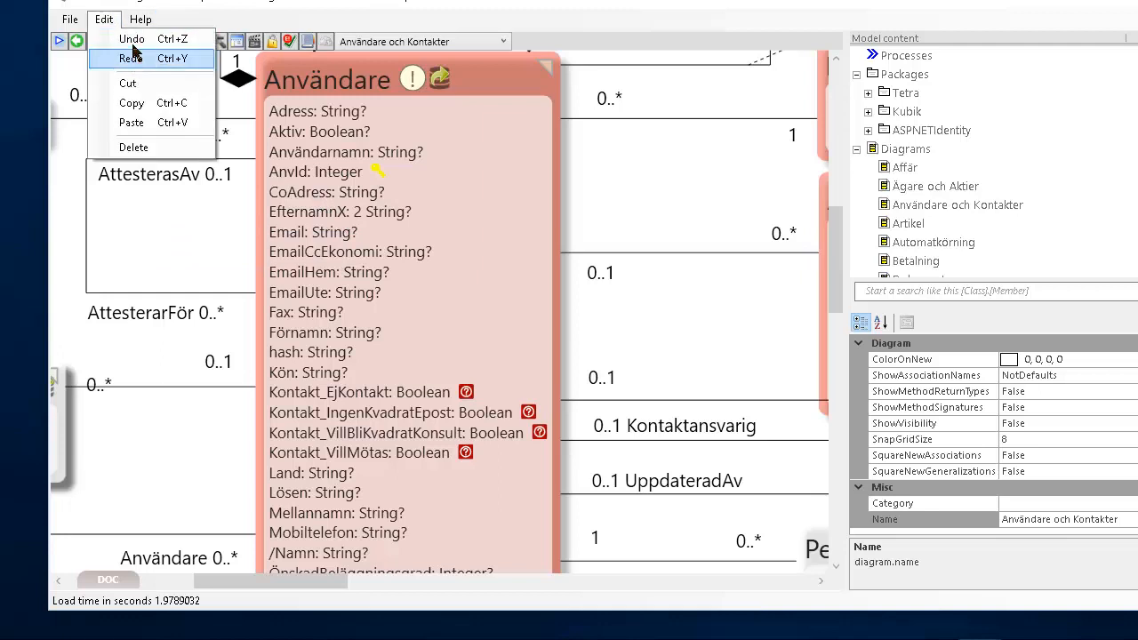
pyautogui.click(138, 58)
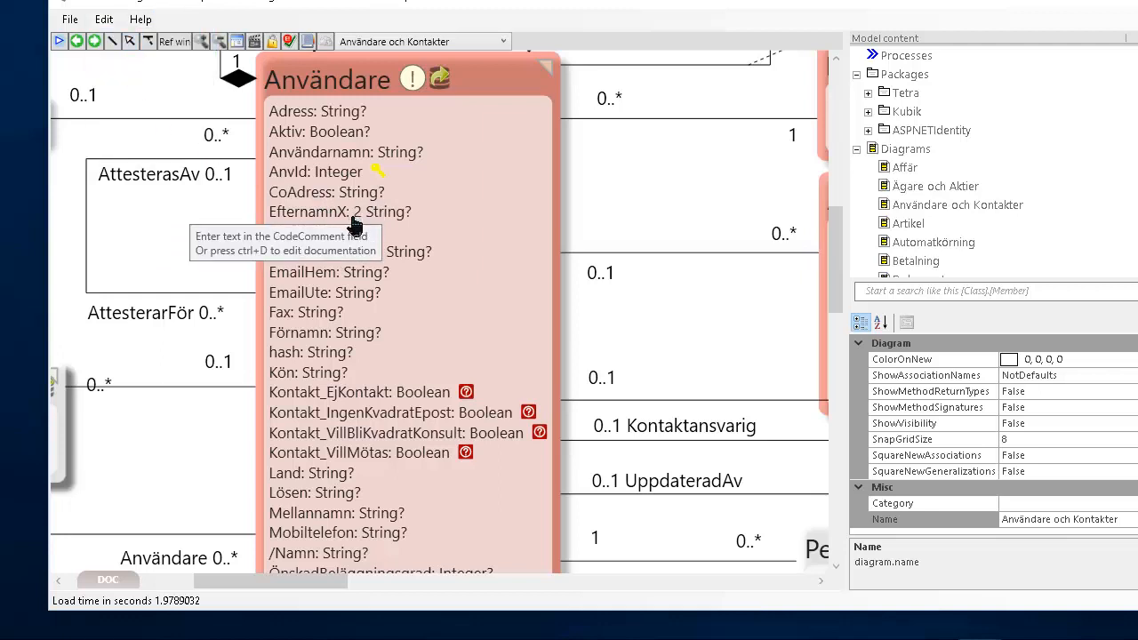
pyautogui.click(108, 21)
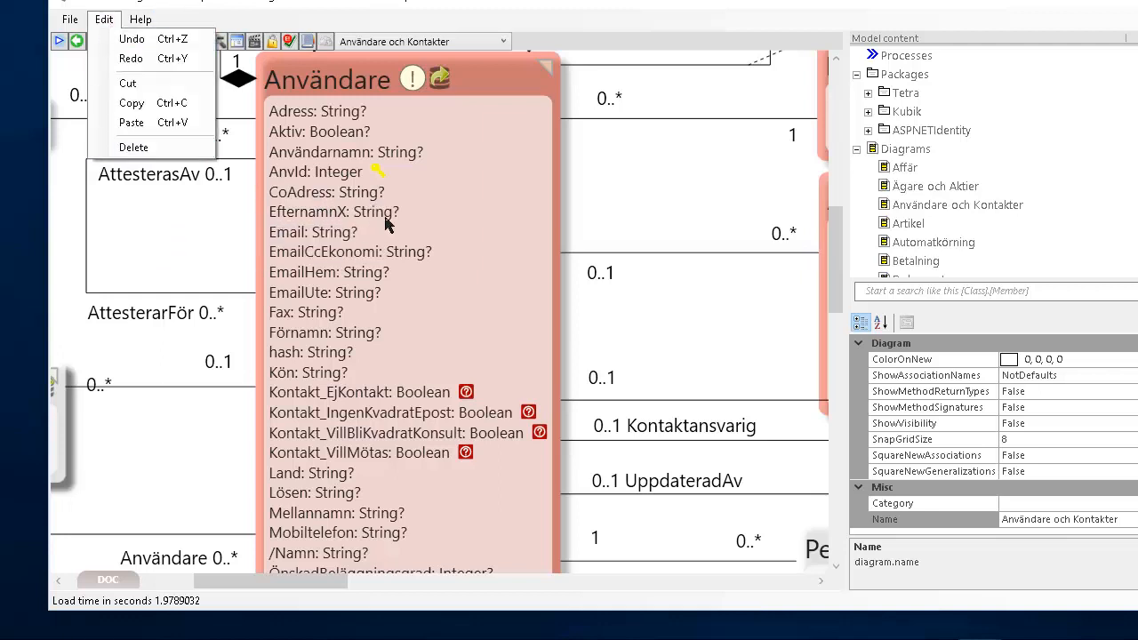
pyautogui.click(580, 169)
pyautogui.click(291, 42)
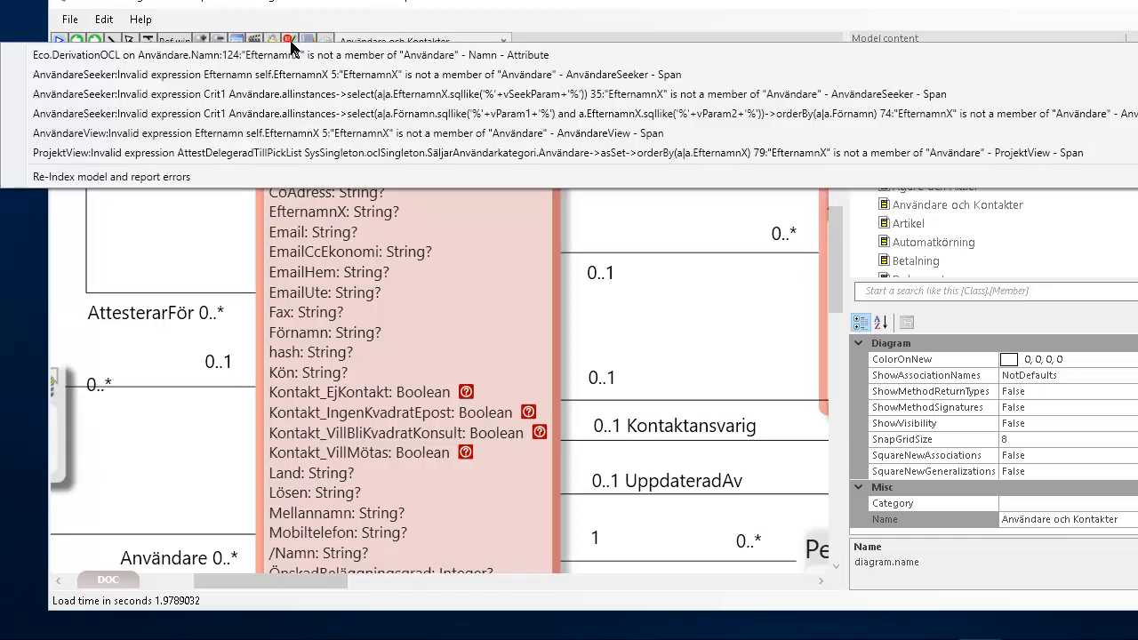
pyautogui.click(162, 178)
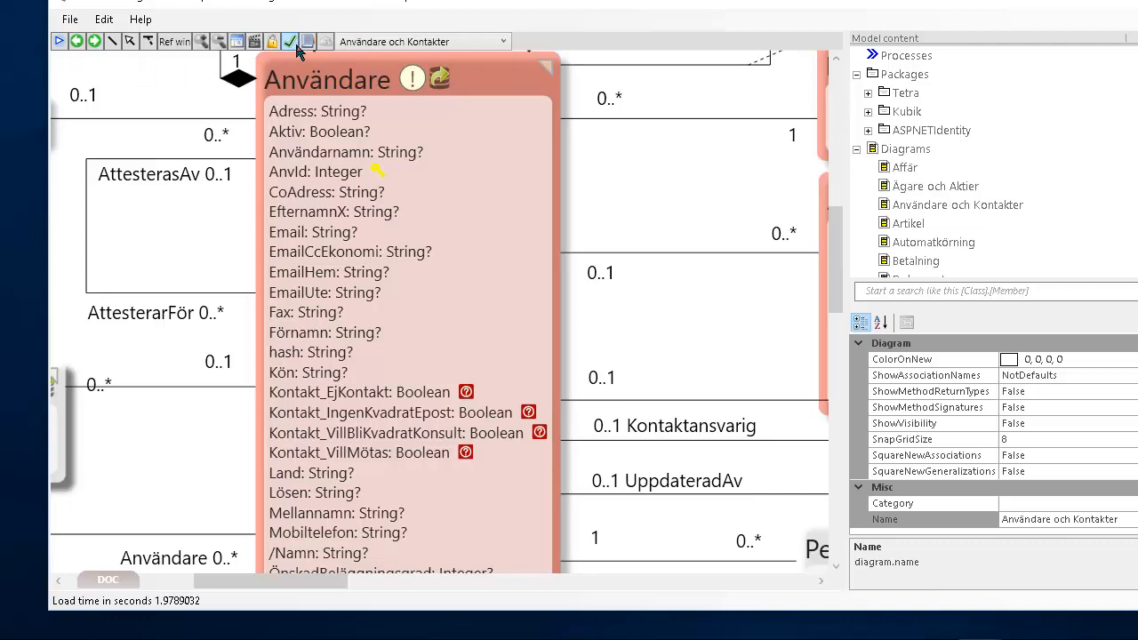
# Rename the EfternamnX attribute to EfternamnX2 with all dependent expressions updated, and check the model for errors.
pyautogui.click(324, 217)
pyautogui.rightClick(323, 220)
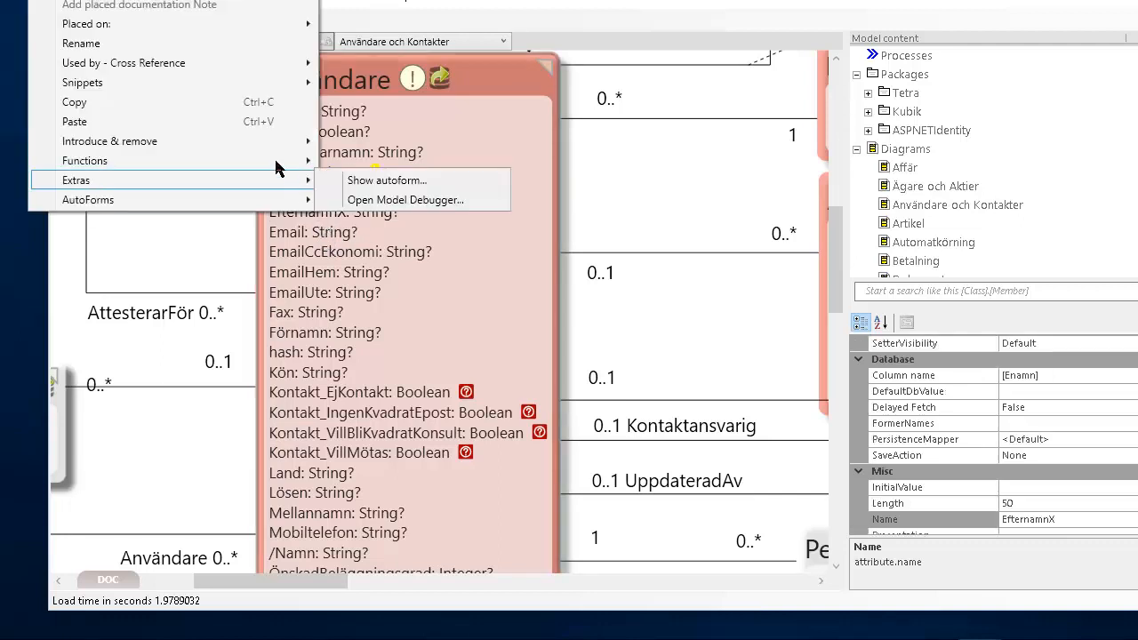
pyautogui.click(214, 51)
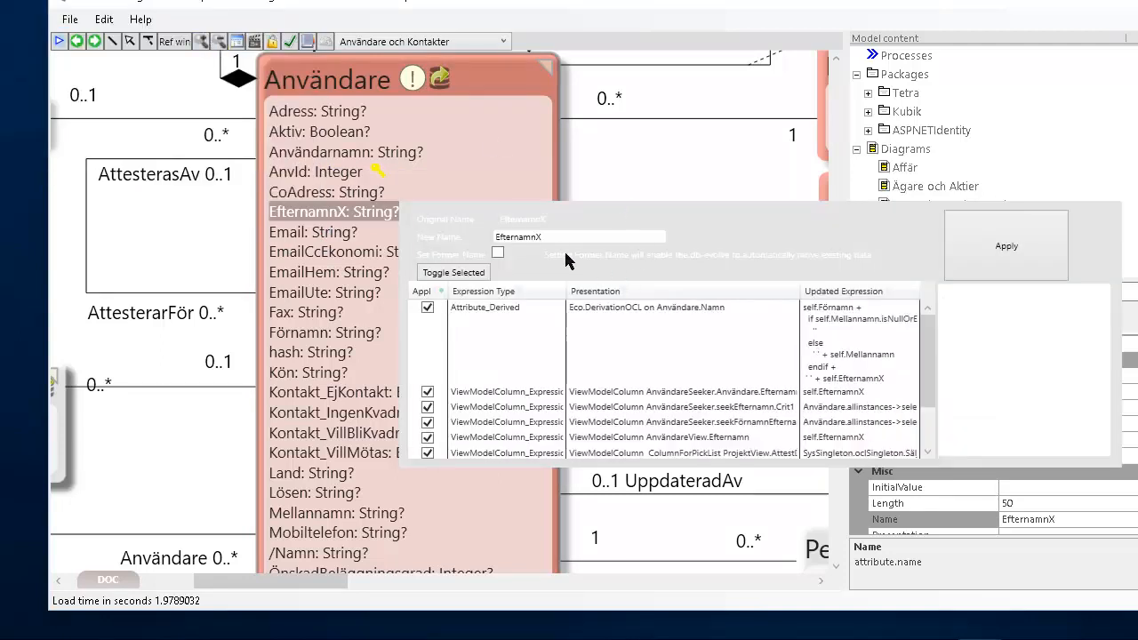
pyautogui.click(566, 237)
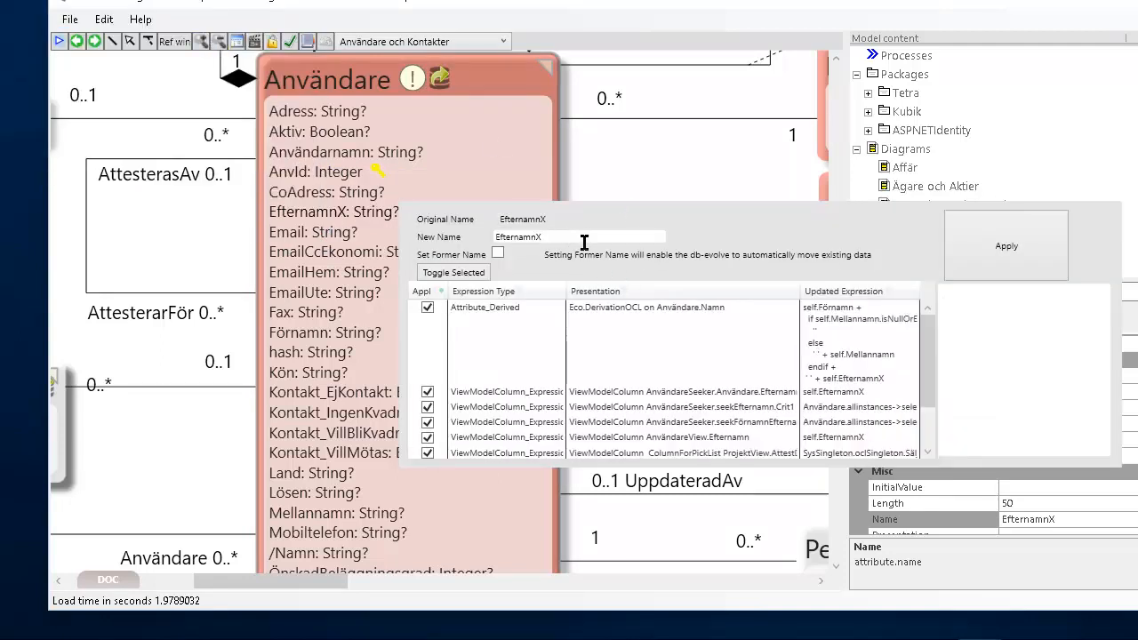
pyautogui.write('2')
pyautogui.press('Tab')
pyautogui.click(1014, 244)
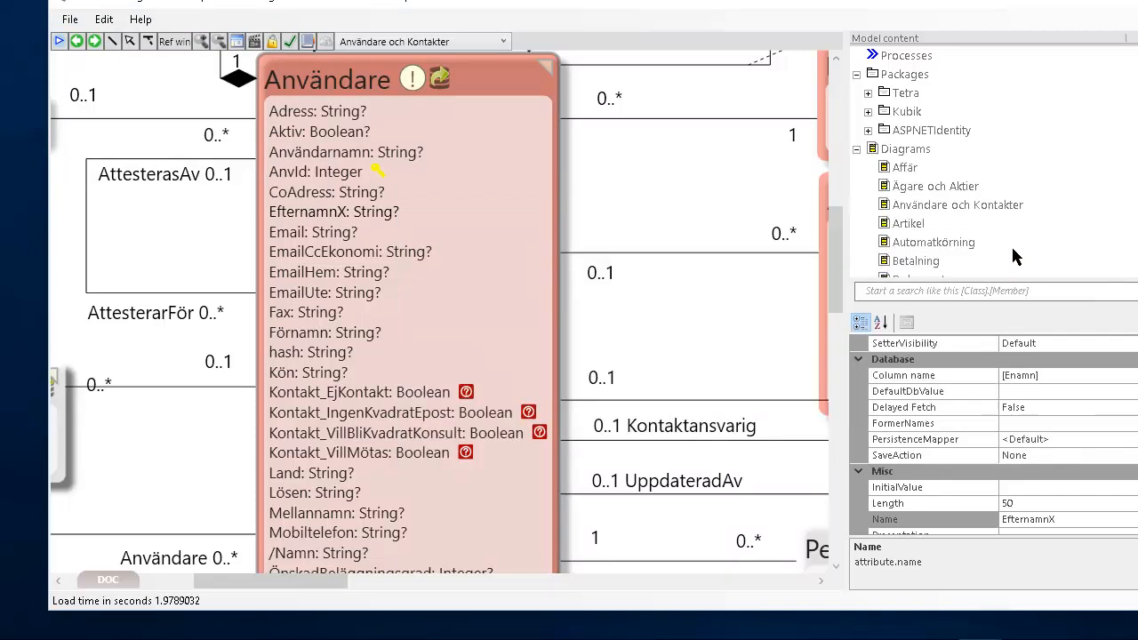
pyautogui.click(289, 42)
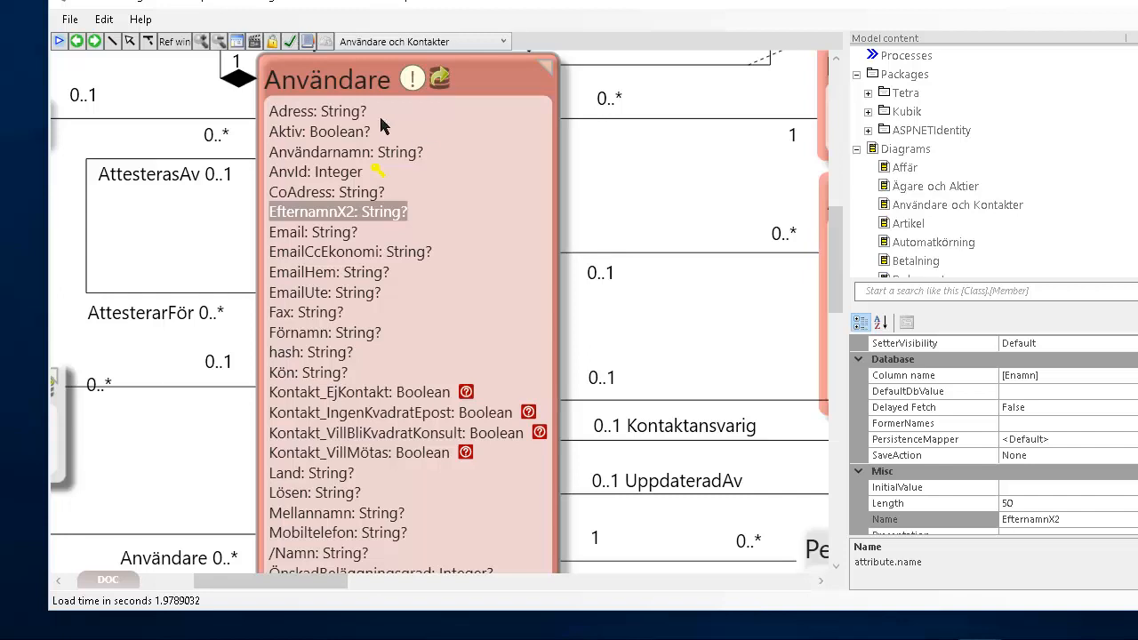
# Open AnvändareSeeker.Användare.Efternamn from the EfternamnX2 attribute's cross-references, examine its expression, and return to the diagram.
pyautogui.rightClick(296, 214)
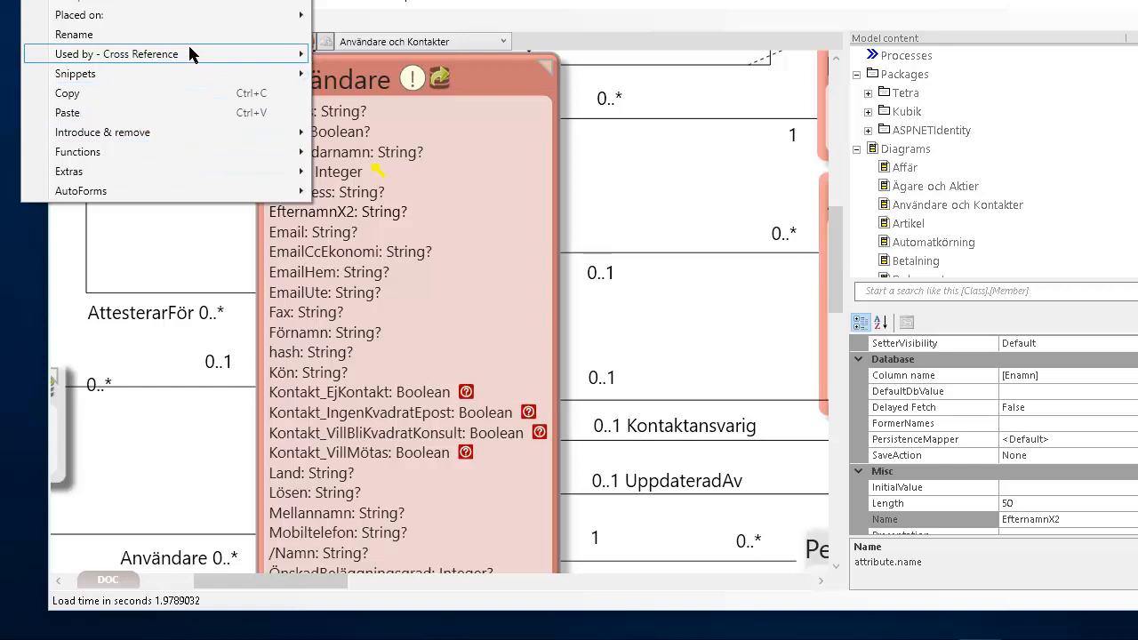
pyautogui.moveTo(187, 52)
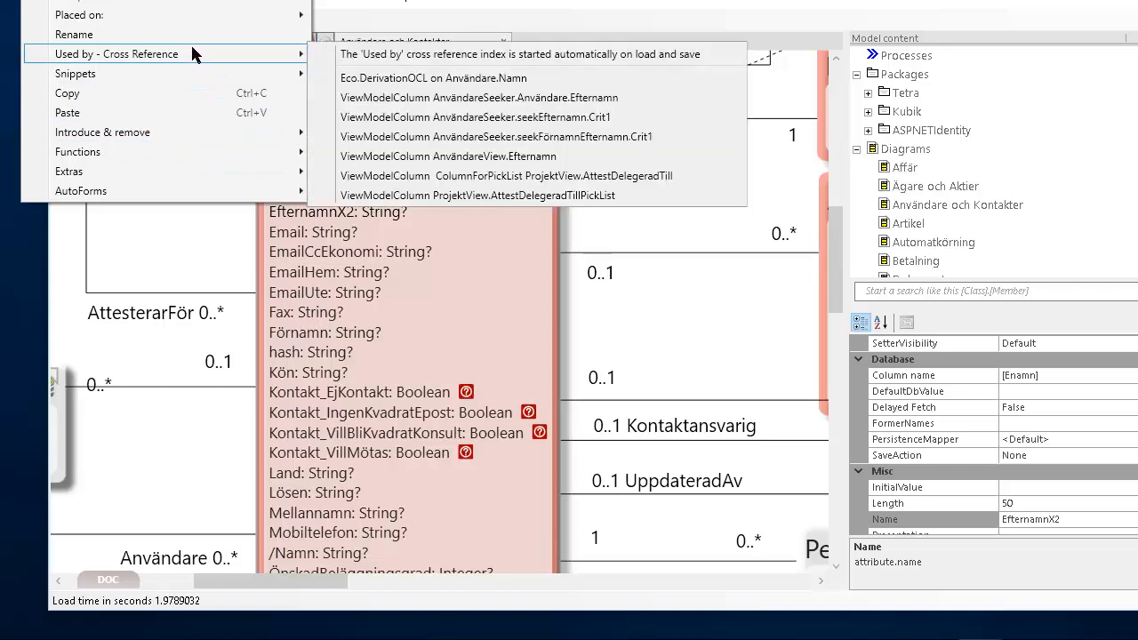
pyautogui.click(428, 100)
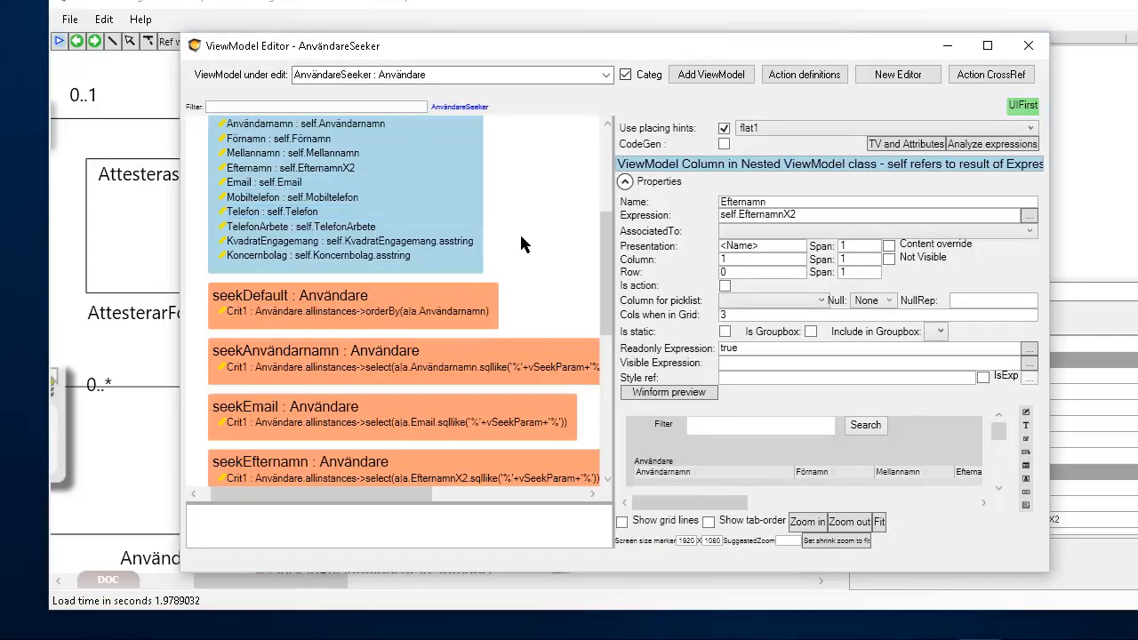
pyautogui.moveTo(602, 247); pyautogui.dragTo(610, 176)
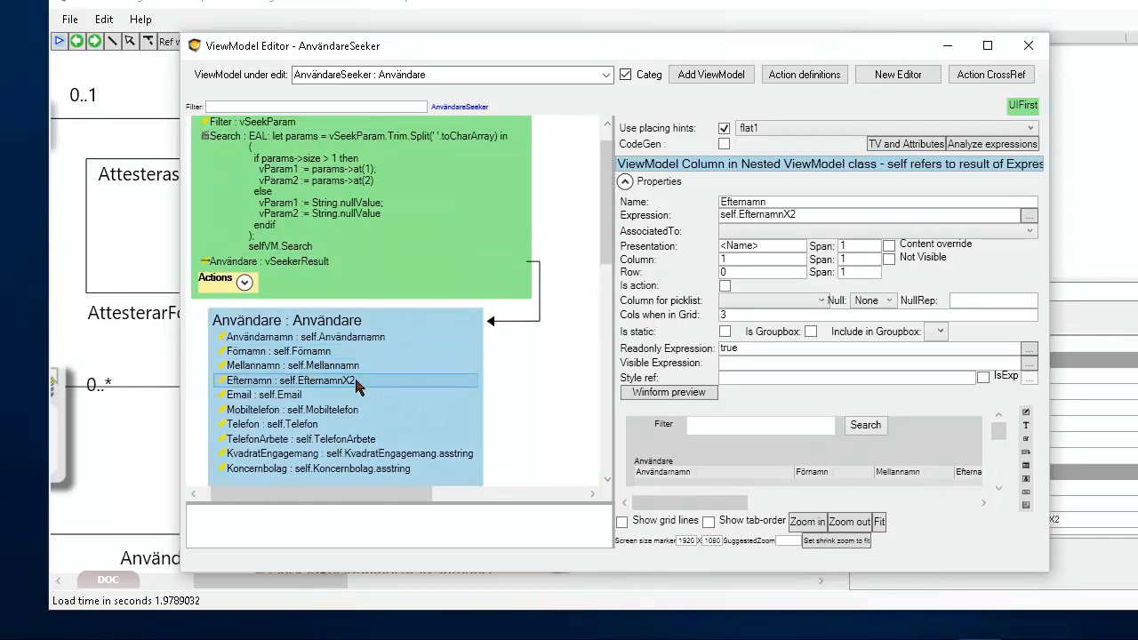
pyautogui.click(457, 3)
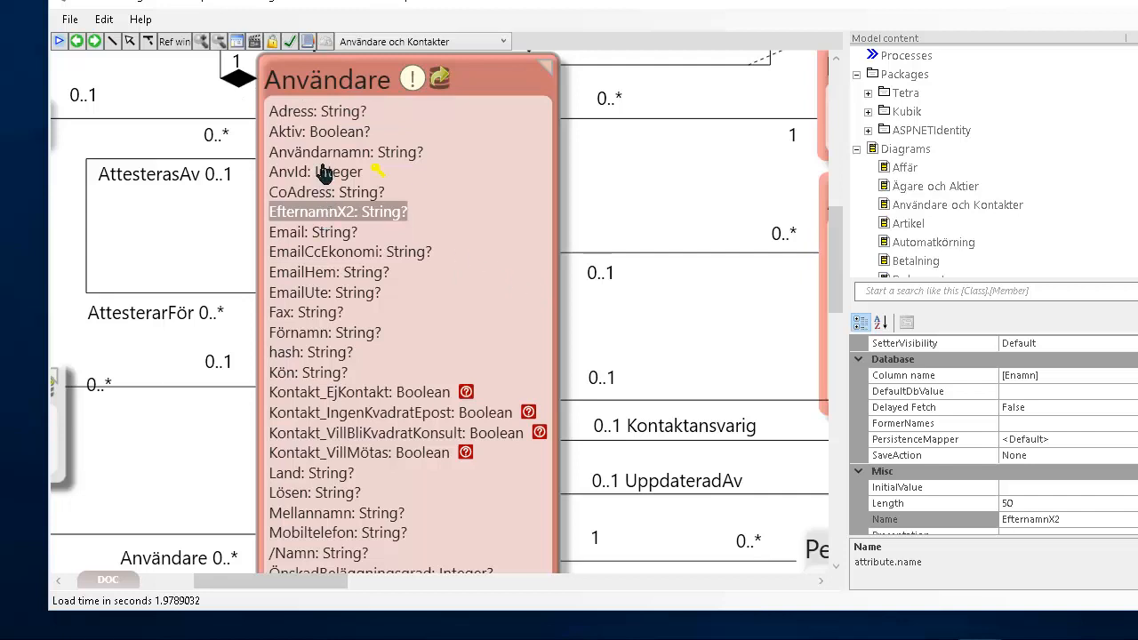
# Open the rename tool for the Användare class to examine its dependent expressions.
pyautogui.click(325, 82)
pyautogui.rightClick(325, 82)
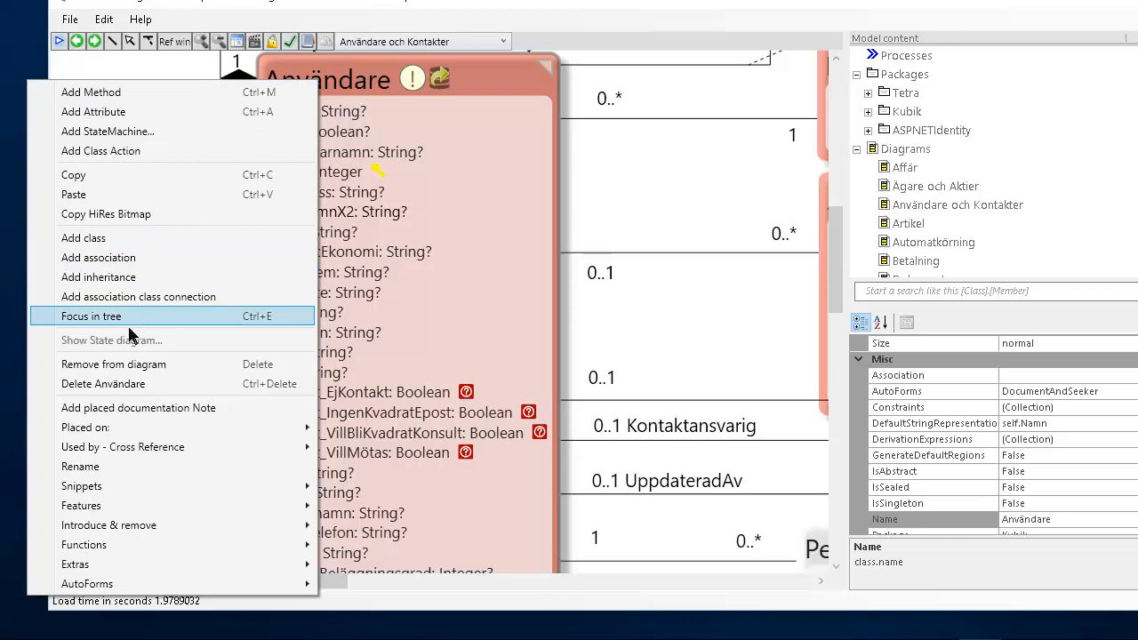
pyautogui.click(108, 466)
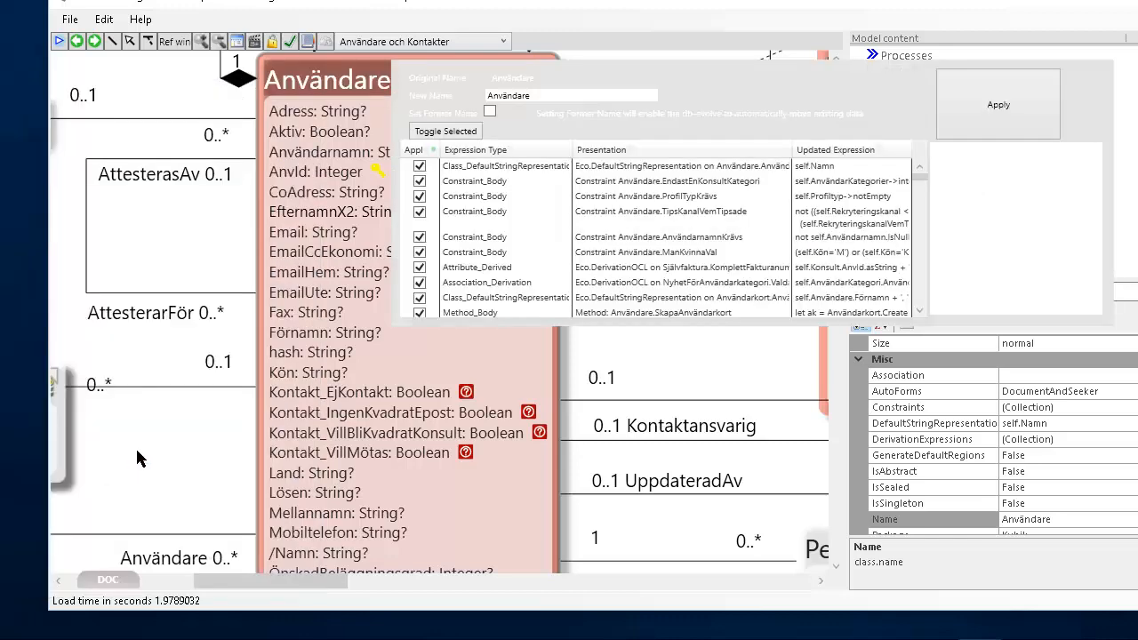
# Open the rename tool for the Kontaktansvarig association end to examine its dependent expressions.
pyautogui.click(647, 430)
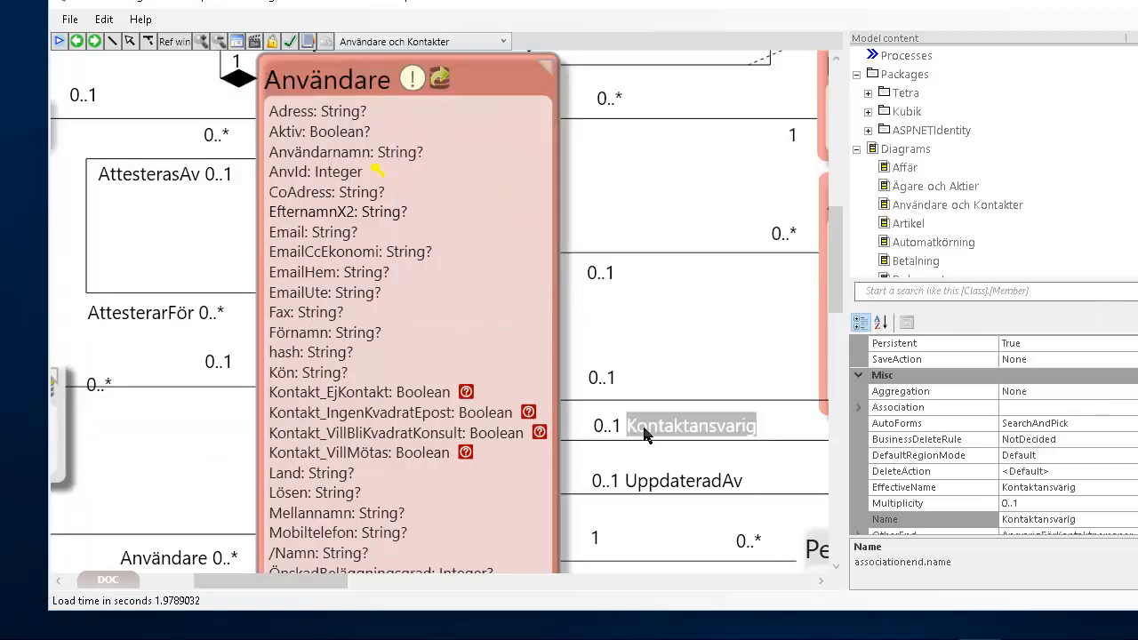
pyautogui.rightClick(647, 430)
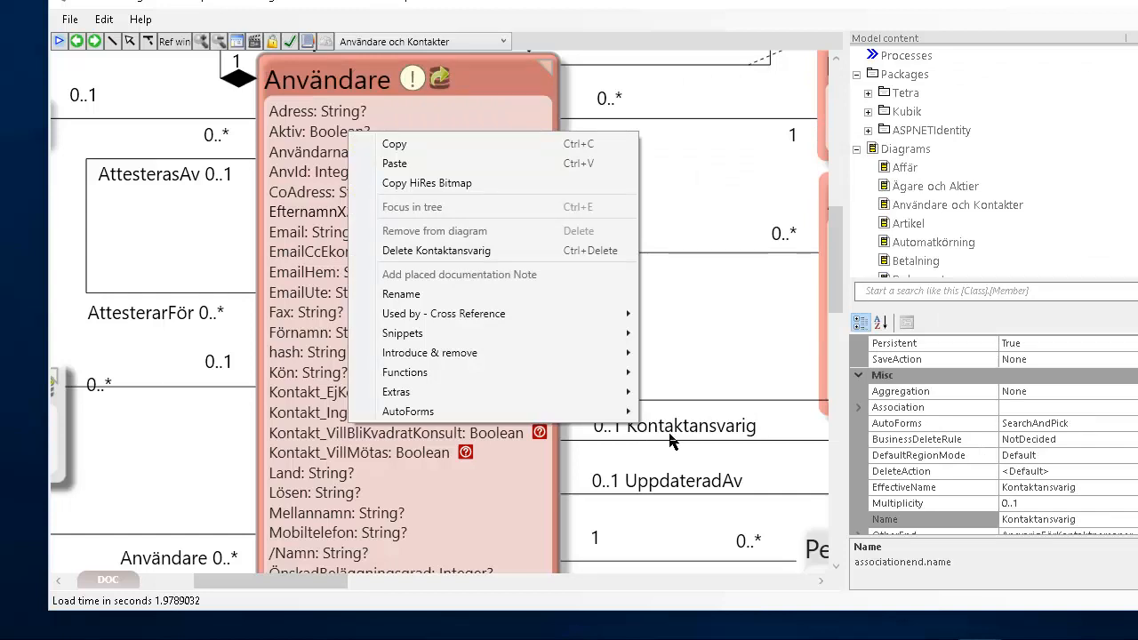
pyautogui.click(427, 297)
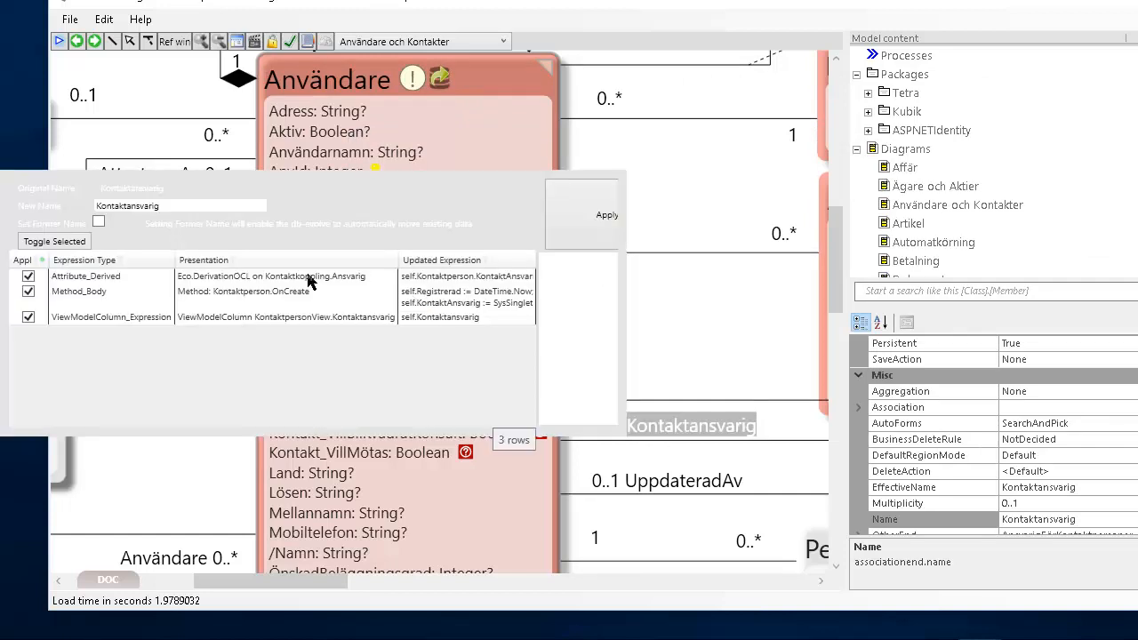